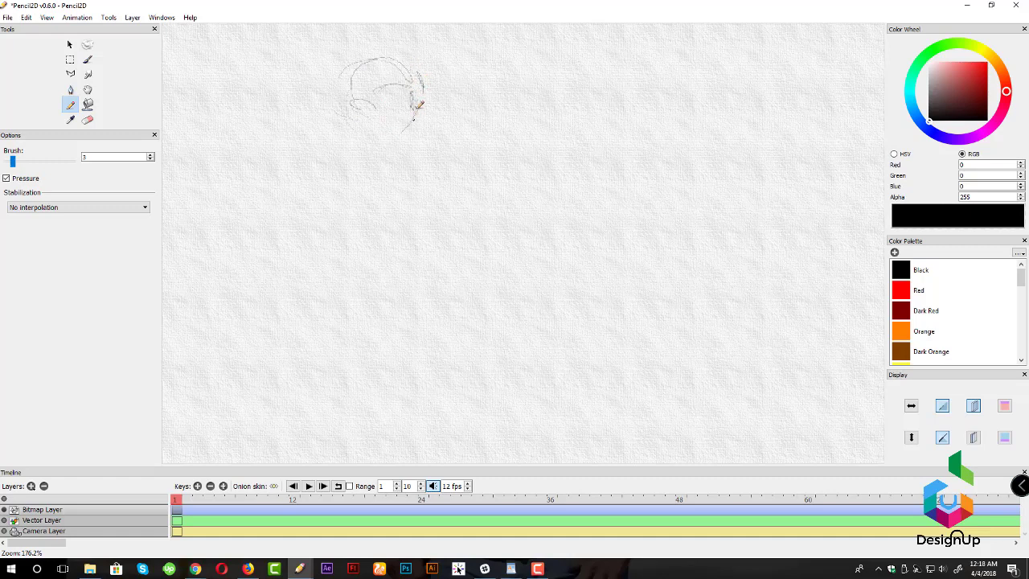
- Pencil in the walking figure's head outline, shoulder line, raised forearm with hand, and curved back
left_click_drag(369, 130, 381, 138)
mouse_move(356, 108)
left_mouse_down()
mouse_move(344, 84)
mouse_move(328, 94)
mouse_move(344, 82)
mouse_move(323, 97)
mouse_move(335, 89)
mouse_move(340, 131)
mouse_move(360, 118)
mouse_move(364, 130)
mouse_move(341, 84)
mouse_move(359, 57)
mouse_move(337, 72)
mouse_move(391, 64)
mouse_move(365, 53)
mouse_move(386, 51)
mouse_move(408, 76)
mouse_move(397, 55)
mouse_move(420, 83)
left_mouse_up()
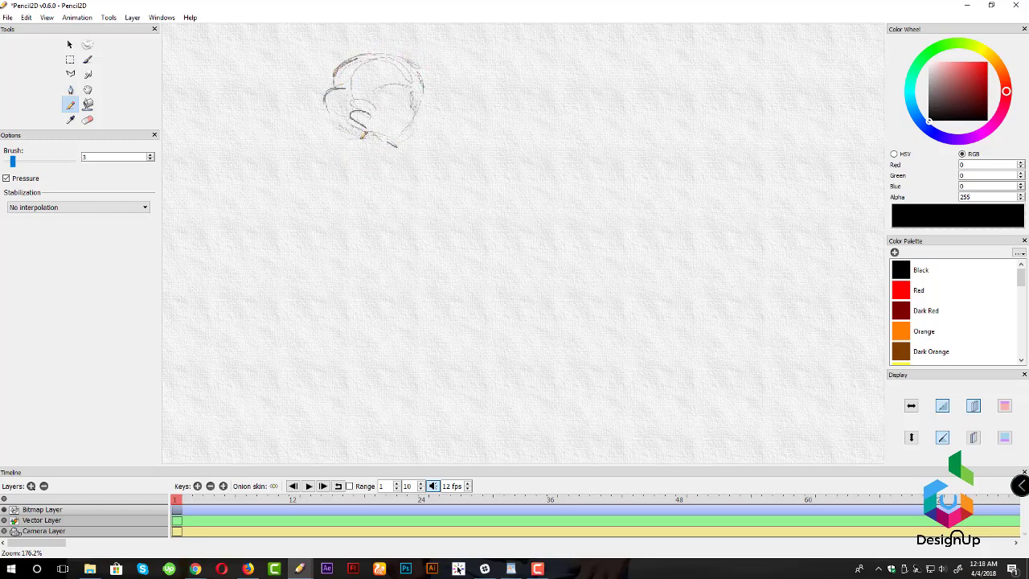
mouse_move(337, 144)
left_mouse_down()
mouse_move(395, 147)
mouse_move(383, 179)
mouse_move(376, 168)
left_mouse_up()
mouse_move(394, 204)
left_mouse_down()
mouse_move(423, 153)
mouse_move(398, 168)
mouse_move(410, 175)
mouse_move(430, 163)
mouse_move(415, 173)
mouse_move(440, 141)
mouse_move(458, 170)
left_mouse_up()
left_click_drag(341, 158, 326, 241)
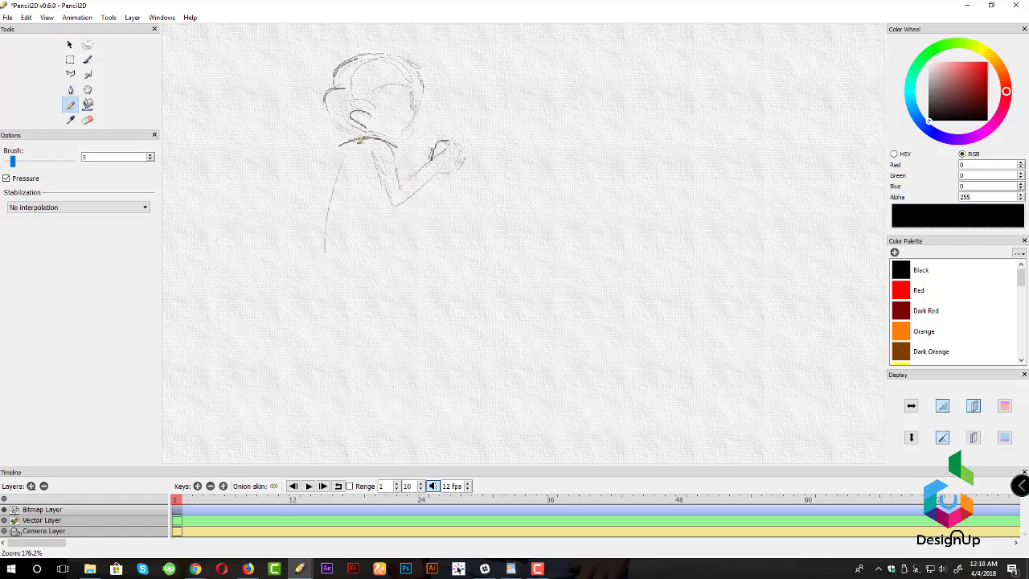
- Sketch the figure's chest, waist, two striding legs and rear shoulder below the head
mouse_move(390, 185)
left_mouse_down()
mouse_move(383, 249)
mouse_move(406, 313)
left_mouse_up()
mouse_move(386, 265)
left_mouse_down()
mouse_move(424, 310)
mouse_move(427, 333)
mouse_move(408, 332)
mouse_move(430, 324)
mouse_move(422, 402)
left_mouse_up()
left_click_drag(412, 332, 406, 400)
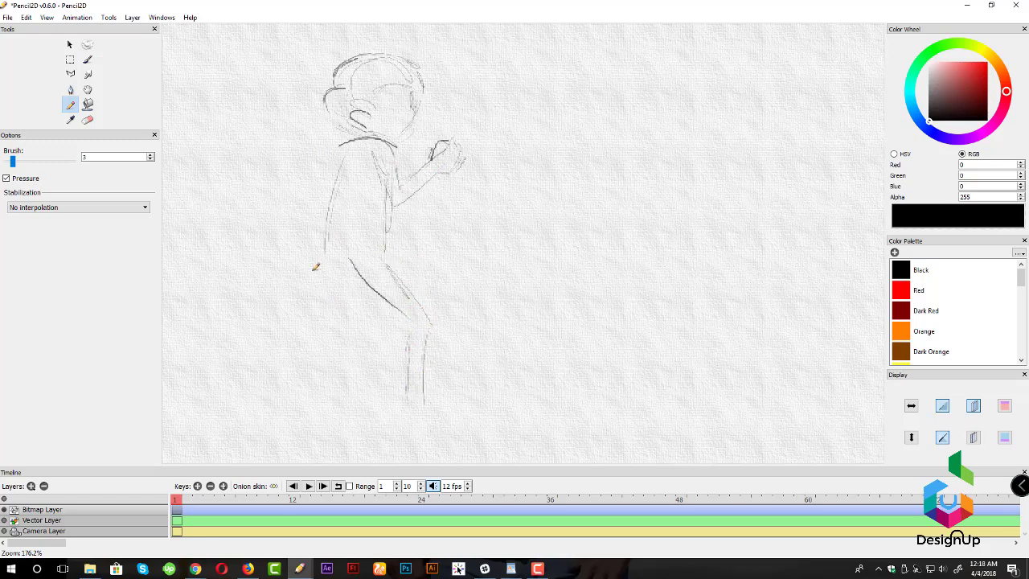
mouse_move(348, 269)
left_mouse_down()
mouse_move(329, 345)
mouse_move(282, 394)
mouse_move(347, 338)
left_mouse_up()
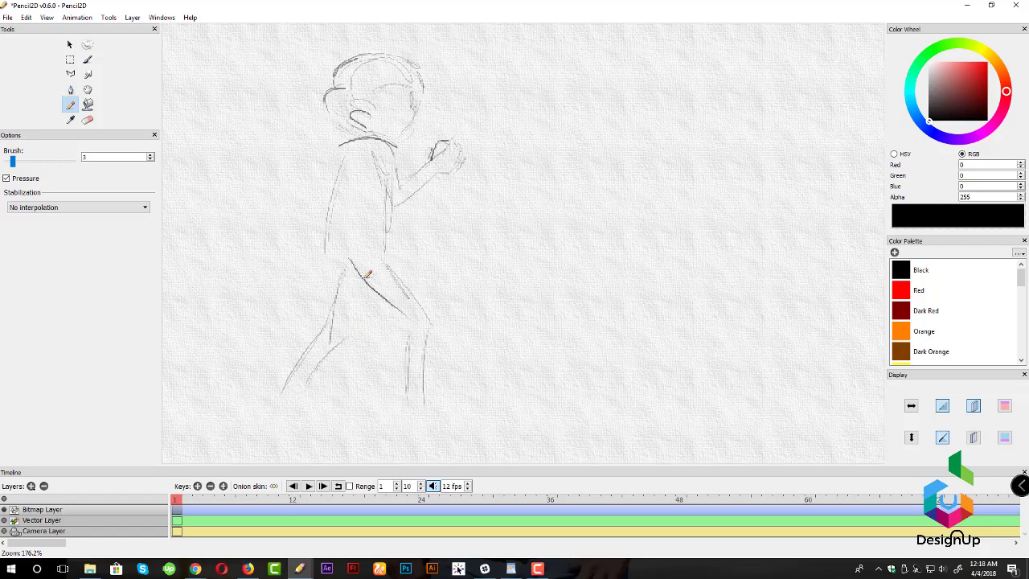
mouse_move(370, 282)
left_mouse_down()
mouse_move(331, 247)
mouse_move(328, 286)
mouse_move(362, 249)
mouse_move(334, 238)
mouse_move(334, 264)
mouse_move(399, 270)
left_mouse_up()
left_click_drag(341, 147, 317, 189)
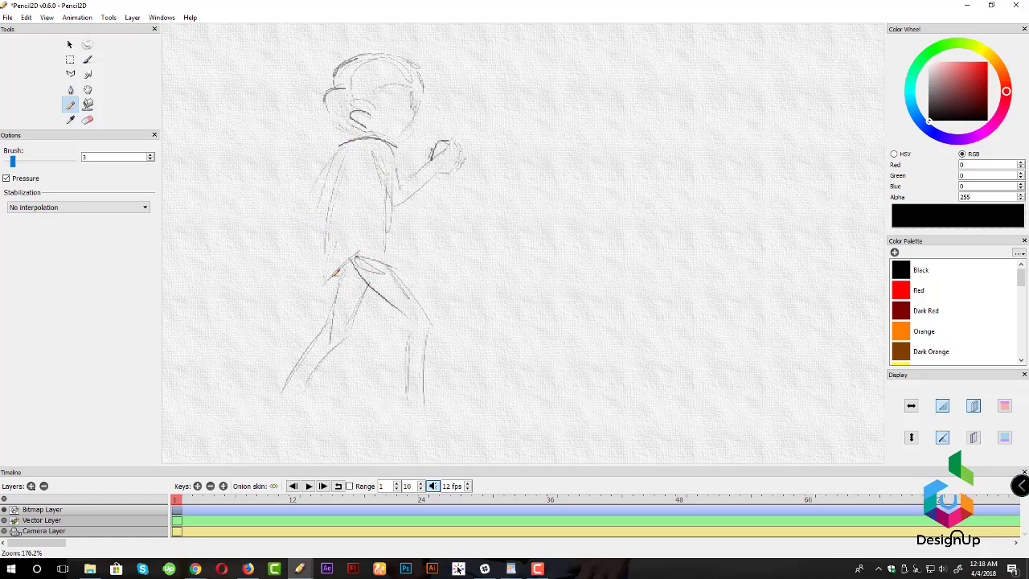
- Erase the raised arm and redraw it bent at the elbow, with the forearm pointing forward at waist height
left_click(87, 120)
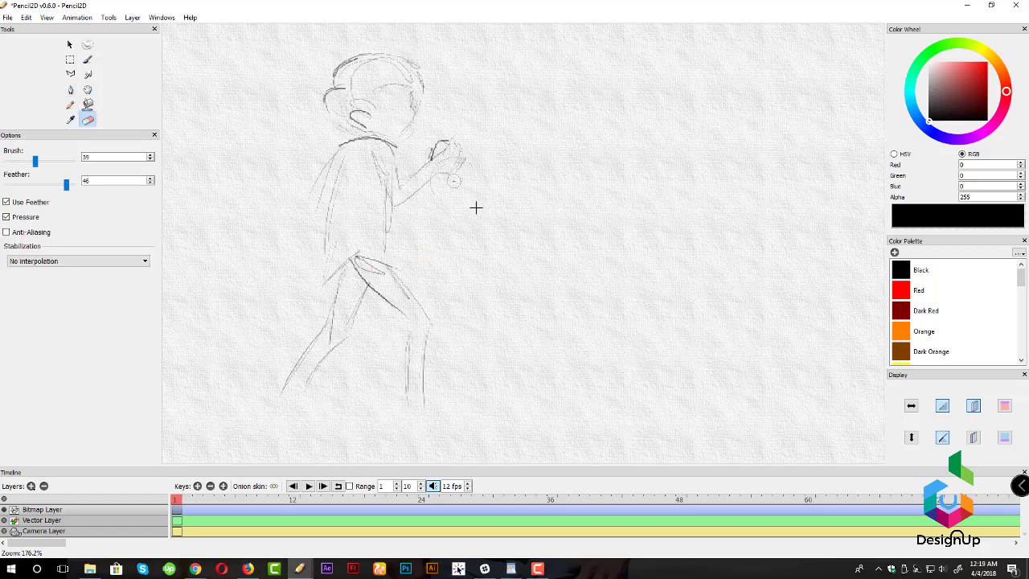
mouse_move(475, 206)
left_mouse_down()
mouse_move(471, 152)
mouse_move(406, 189)
left_mouse_up()
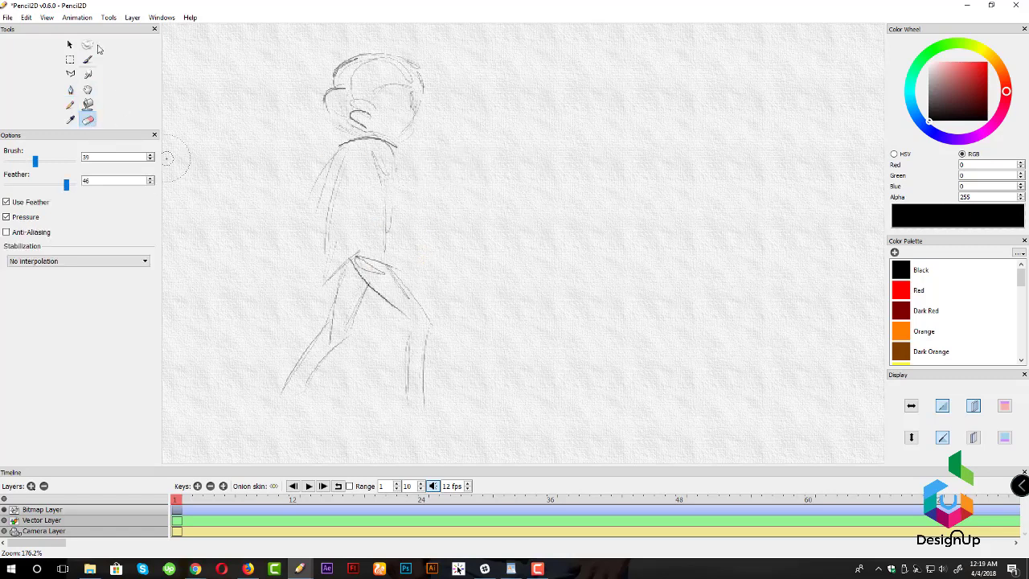
left_click(70, 105)
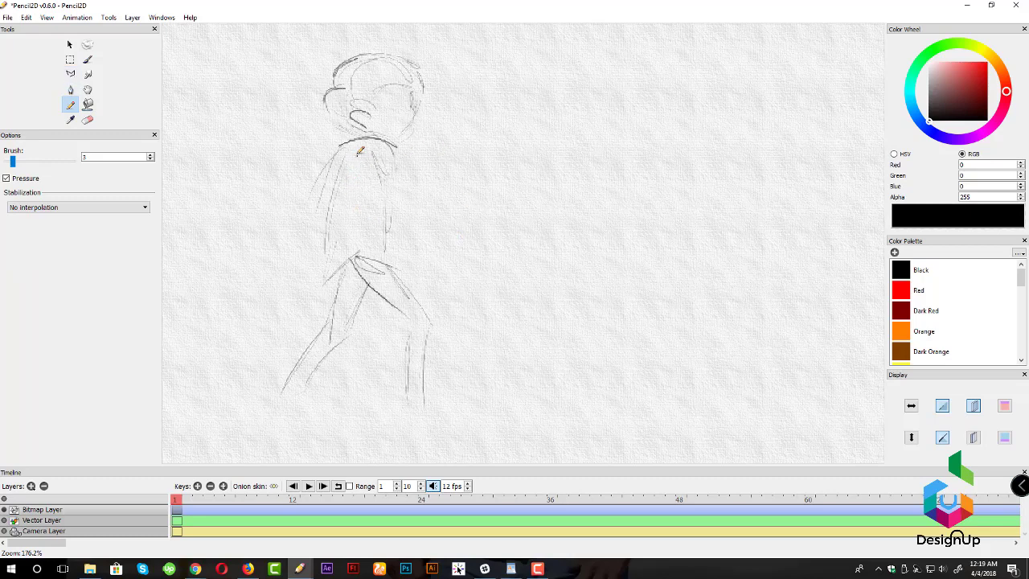
left_click_drag(352, 158, 325, 204)
left_click_drag(335, 227, 415, 242)
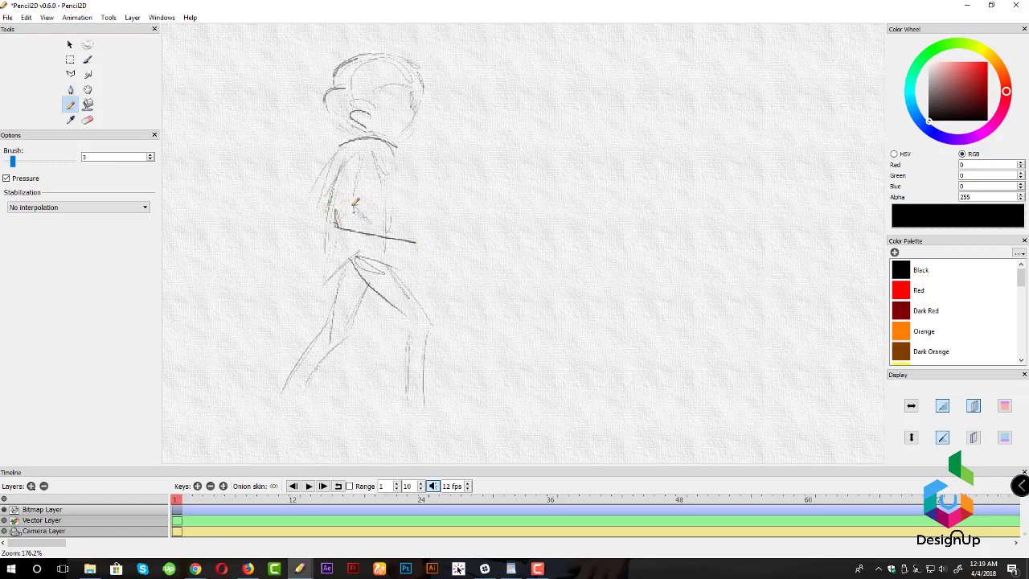
left_click_drag(352, 209, 409, 232)
- Draw the walking figure's face in profile with a round eye, nose and darker jawline
left_click_drag(398, 103, 415, 115)
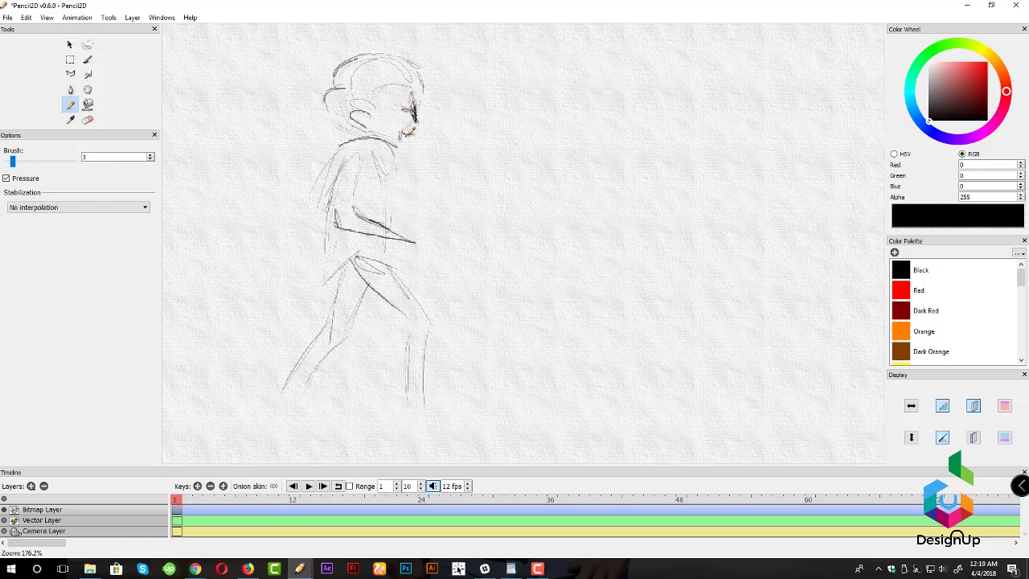
mouse_move(411, 132)
left_mouse_down()
mouse_move(410, 146)
mouse_move(419, 125)
mouse_move(390, 152)
left_mouse_up()
key("ctrl+z")
mouse_move(411, 105)
left_mouse_down()
mouse_move(406, 127)
mouse_move(414, 117)
mouse_move(419, 129)
left_mouse_up()
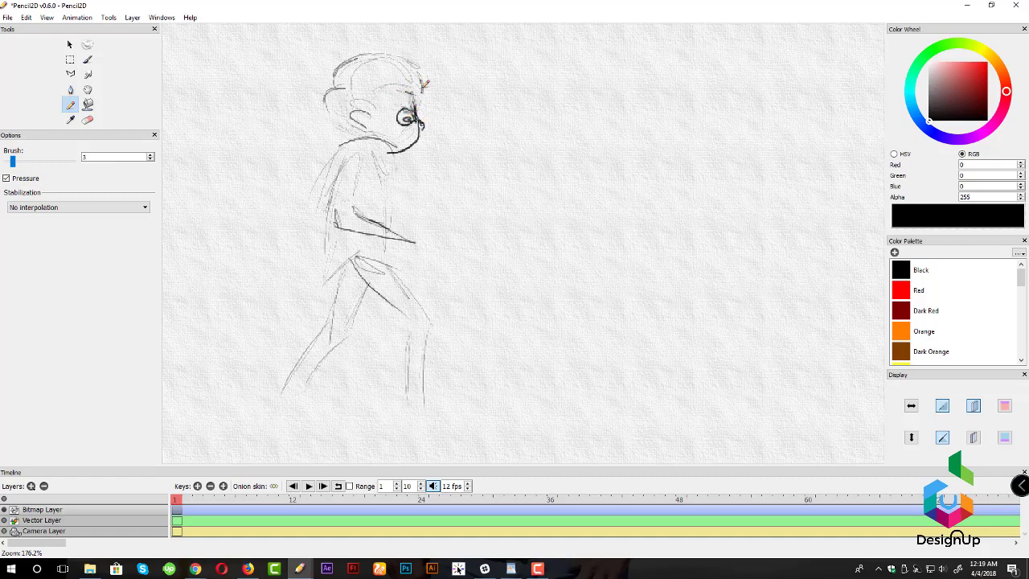
- Darken the figure's ear and back of the head, then draw hair with a spiky fringe
mouse_move(372, 108)
left_mouse_down()
mouse_move(351, 121)
mouse_move(359, 124)
mouse_move(328, 122)
mouse_move(343, 139)
left_mouse_up()
key("ctrl+z")
left_click_drag(325, 96, 356, 140)
key("ctrl+z")
left_click_drag(325, 99, 349, 143)
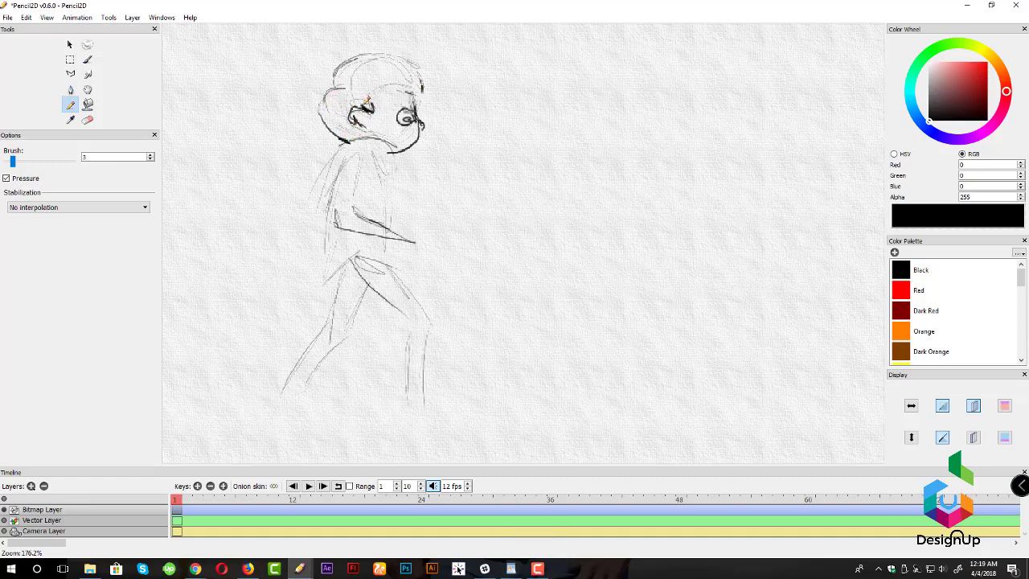
mouse_move(372, 91)
left_mouse_down()
mouse_move(405, 78)
mouse_move(438, 89)
mouse_move(341, 57)
mouse_move(406, 40)
mouse_move(438, 69)
left_mouse_up()
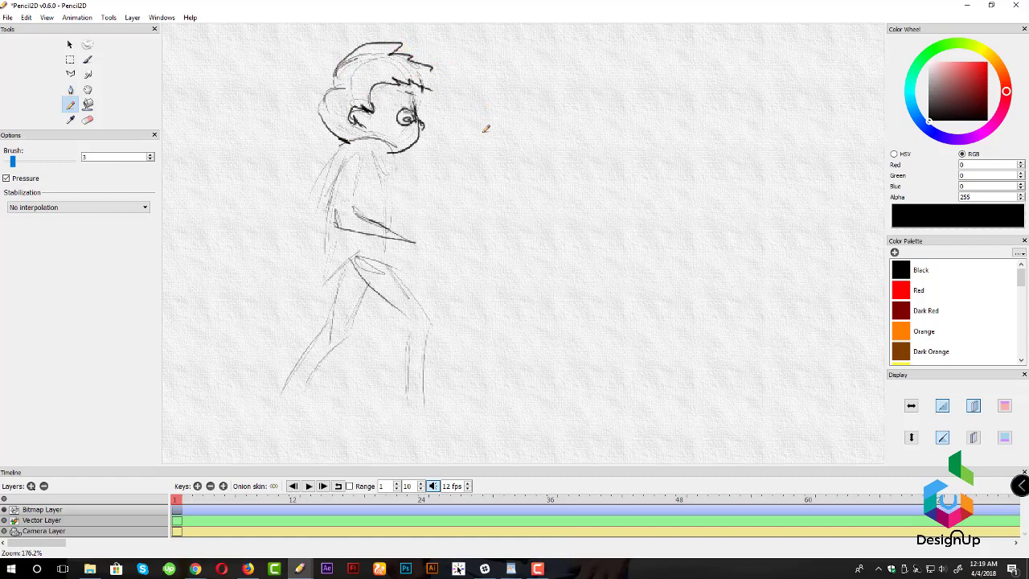
- Draw a second character's face opposite the first, with jawline, ear, two round eyes, nose and smiling mouth
mouse_move(495, 148)
left_mouse_down()
mouse_move(473, 97)
mouse_move(480, 71)
mouse_move(532, 75)
mouse_move(562, 113)
mouse_move(550, 133)
left_mouse_up()
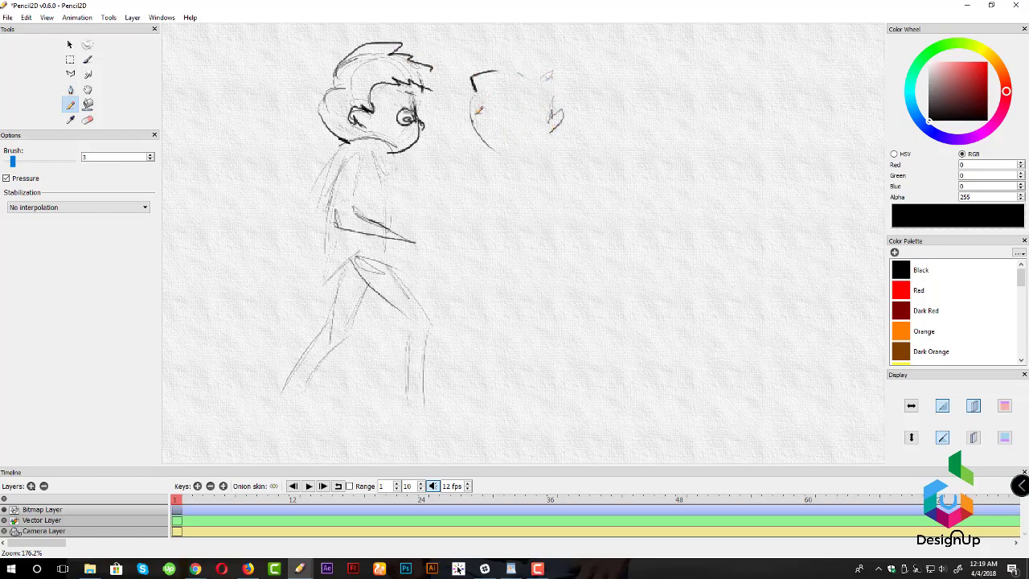
mouse_move(478, 110)
left_mouse_down()
mouse_move(483, 151)
mouse_move(538, 166)
left_mouse_up()
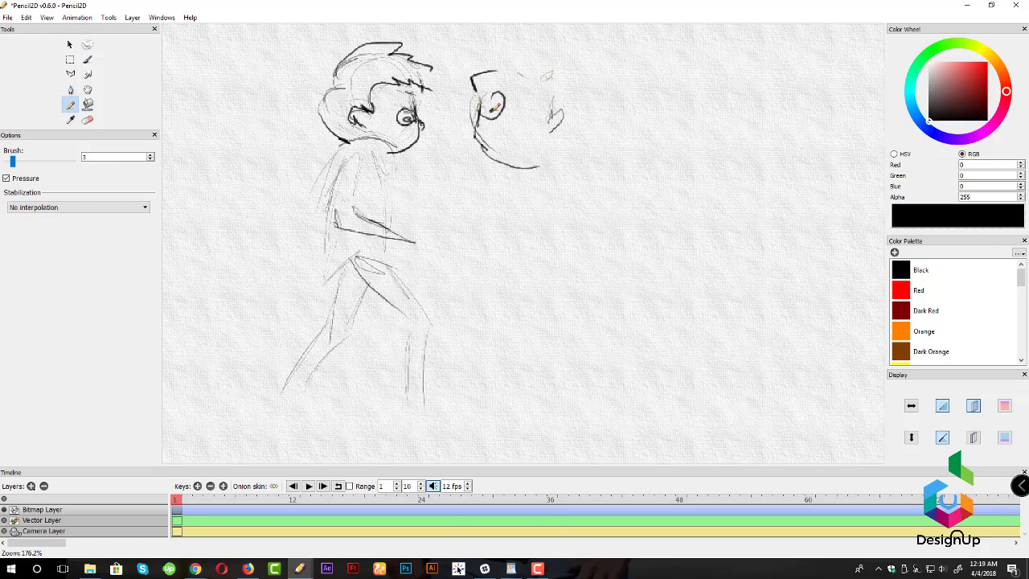
key("ctrl+z")
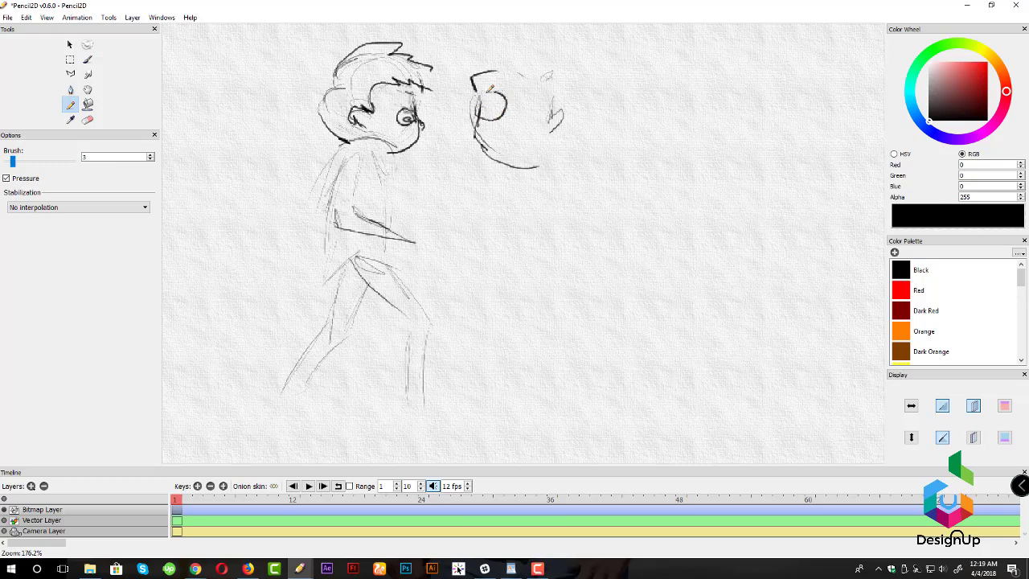
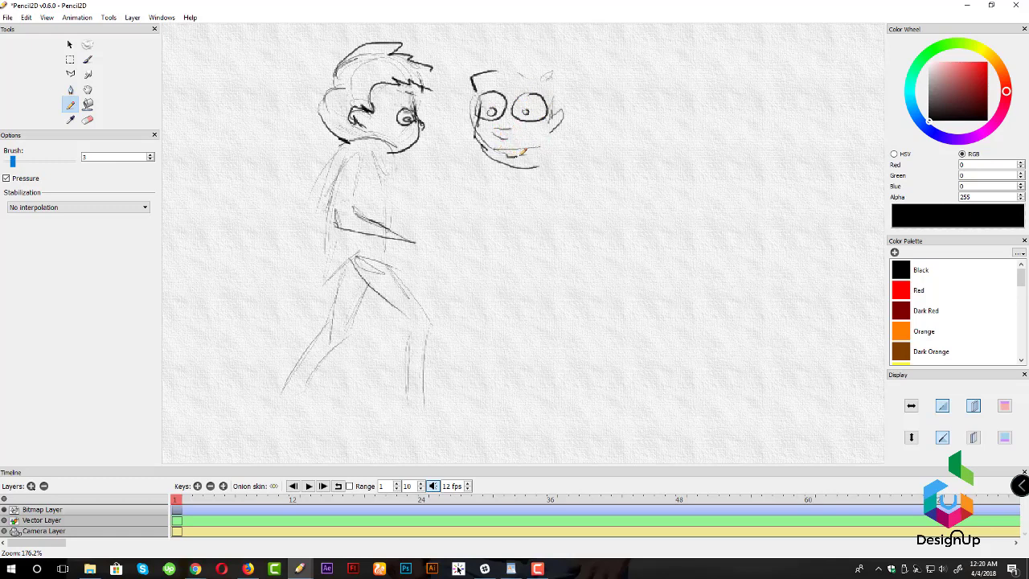
key("ctrl+z")
- Draw the second character's hairline and tall swept hair with spiky tufts above the face
left_click_drag(523, 75, 545, 79)
left_click_drag(456, 72, 463, 104)
left_click_drag(556, 79, 506, 183)
left_click_drag(428, 118, 470, 170)
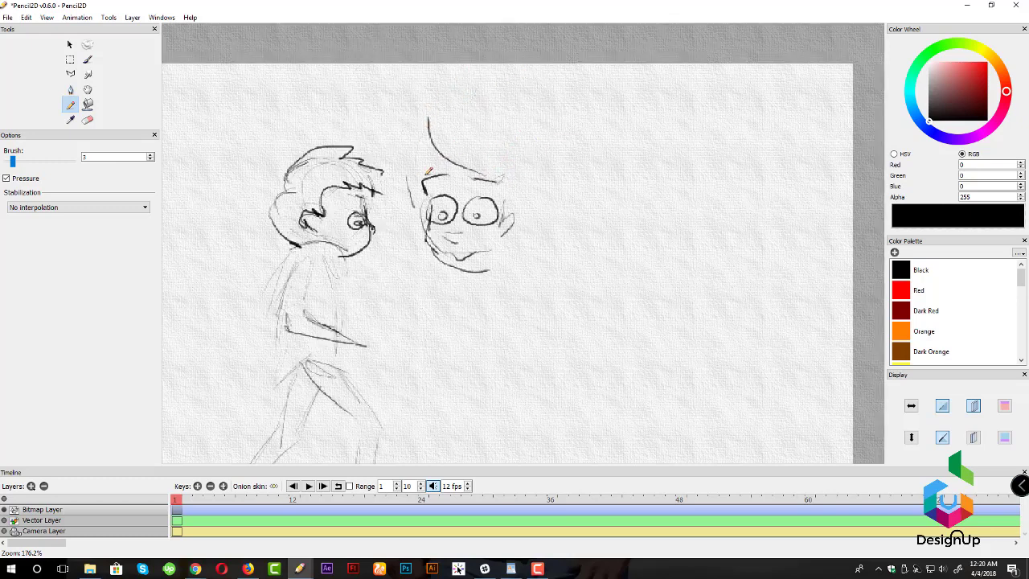
mouse_move(423, 146)
left_mouse_down()
mouse_move(416, 170)
mouse_move(428, 175)
mouse_move(402, 175)
mouse_move(406, 199)
left_mouse_up()
mouse_move(453, 142)
left_mouse_down()
mouse_move(479, 153)
mouse_move(477, 130)
mouse_move(536, 196)
left_mouse_up()
left_click_drag(485, 138, 510, 161)
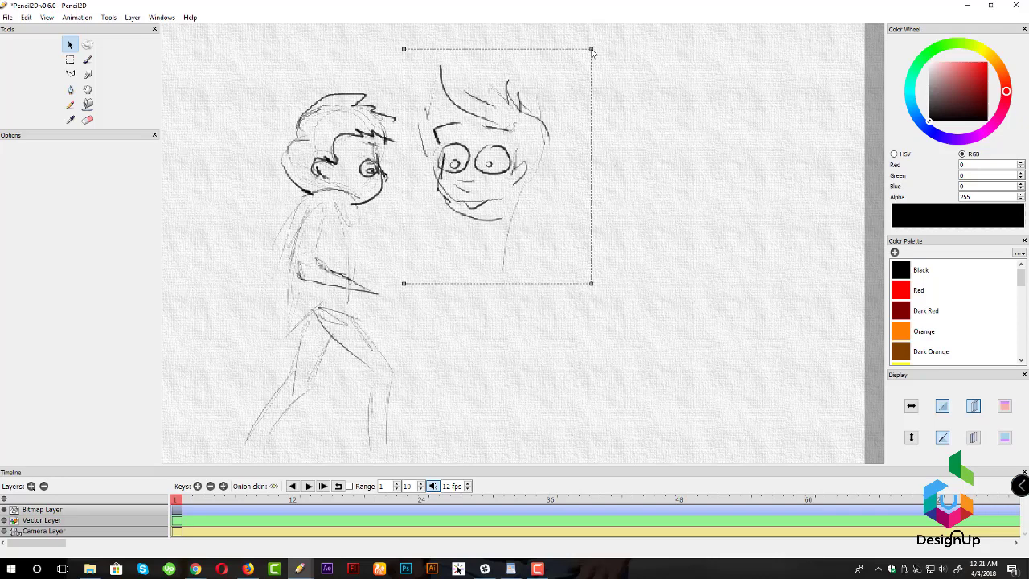
- Scale the selected second head down slightly, move it farther from the first figure, and deselect it
left_click_drag(592, 46, 565, 83)
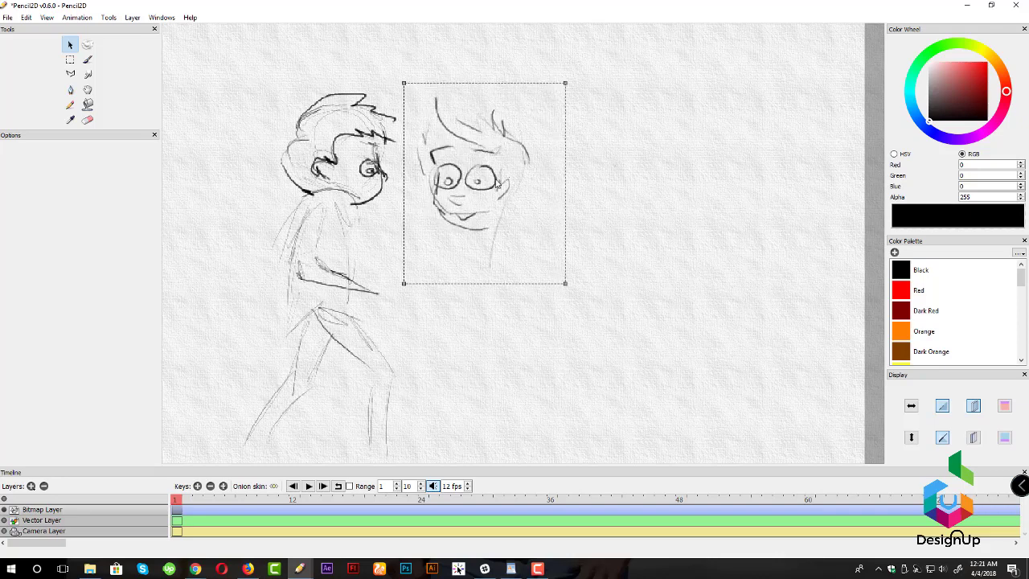
mouse_move(496, 184)
left_mouse_down()
mouse_move(554, 169)
mouse_move(520, 181)
mouse_move(498, 173)
left_mouse_up()
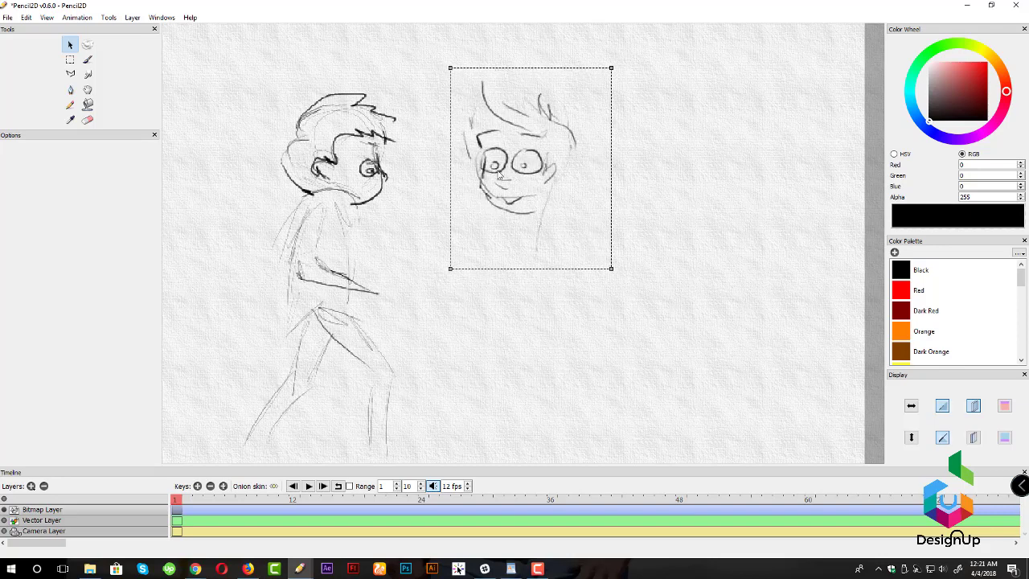
left_click(239, 138)
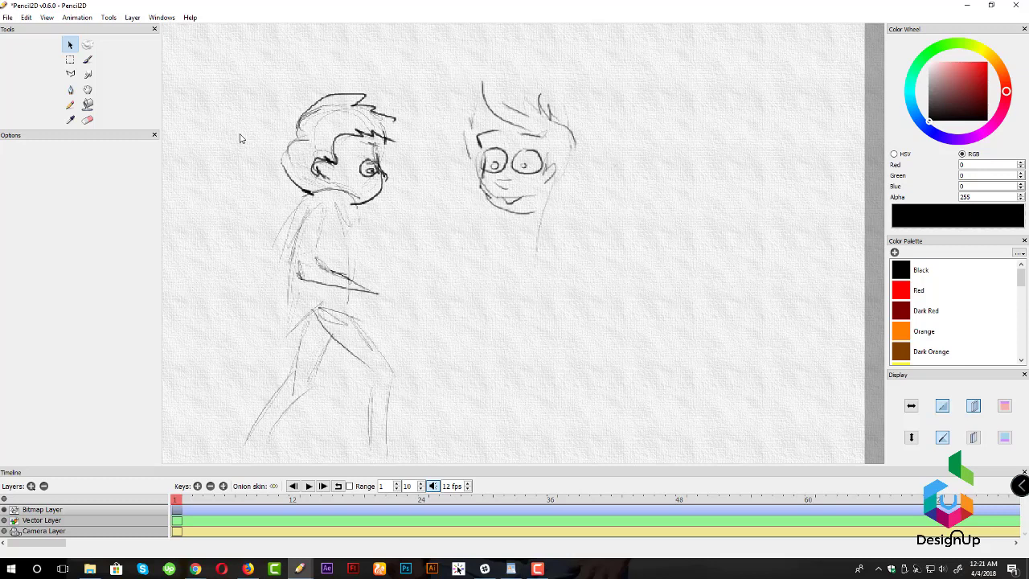
- Sketch the second character's neck, collar, torso, raised hands with bent forearms, and legs
mouse_move(511, 169)
left_mouse_down()
mouse_move(512, 156)
mouse_move(506, 171)
left_mouse_up()
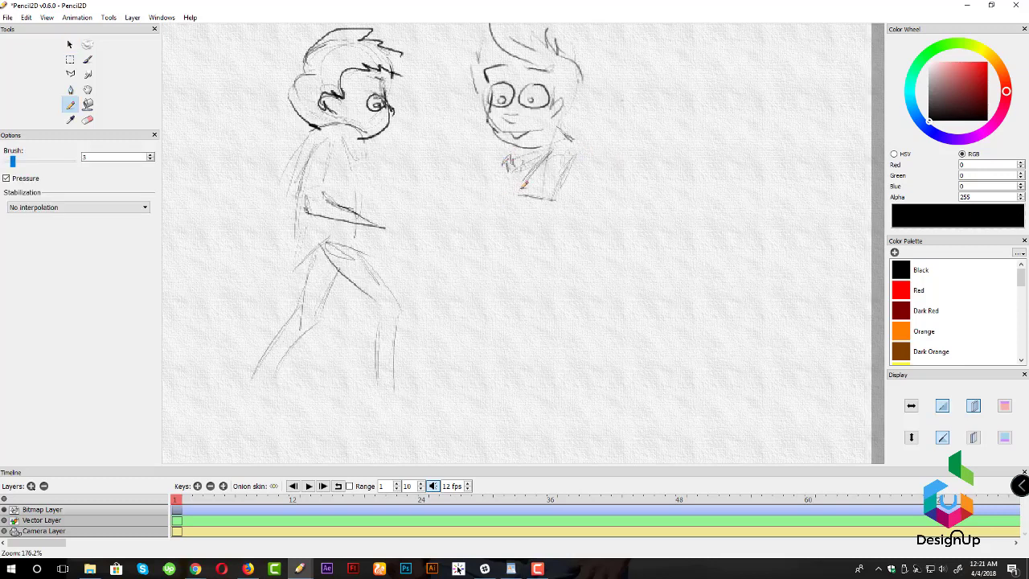
mouse_move(497, 209)
left_mouse_down()
mouse_move(520, 197)
mouse_move(519, 216)
mouse_move(543, 212)
mouse_move(533, 199)
mouse_move(498, 220)
left_mouse_up()
key("ctrl+z")
mouse_move(462, 169)
left_mouse_down()
mouse_move(471, 152)
mouse_move(484, 190)
mouse_move(470, 157)
mouse_move(491, 146)
mouse_move(480, 154)
mouse_move(475, 133)
mouse_move(446, 140)
mouse_move(465, 127)
mouse_move(436, 139)
left_mouse_up()
key("ctrl+z")
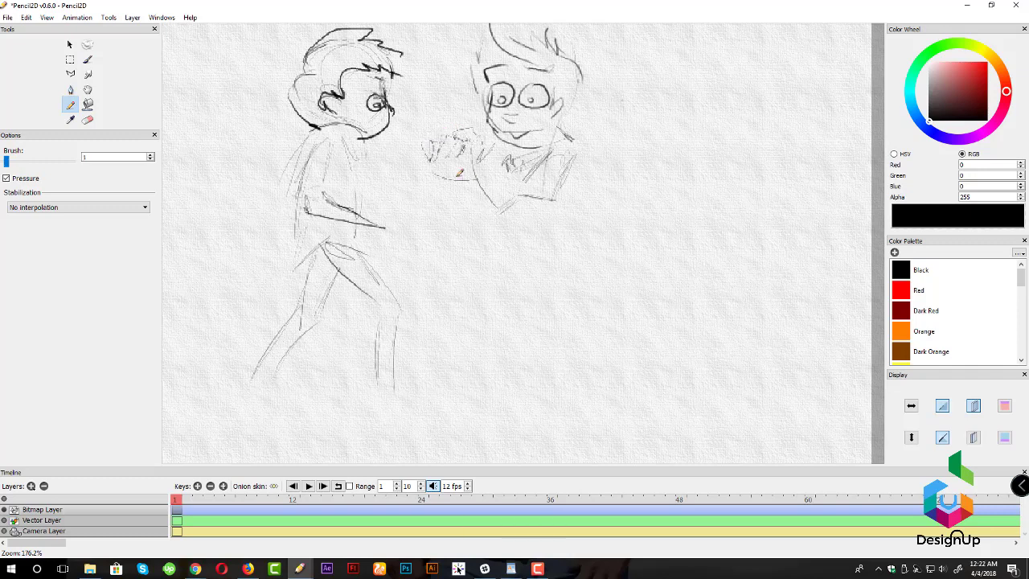
mouse_move(445, 184)
left_mouse_down()
mouse_move(519, 229)
mouse_move(475, 205)
mouse_move(513, 225)
left_mouse_up()
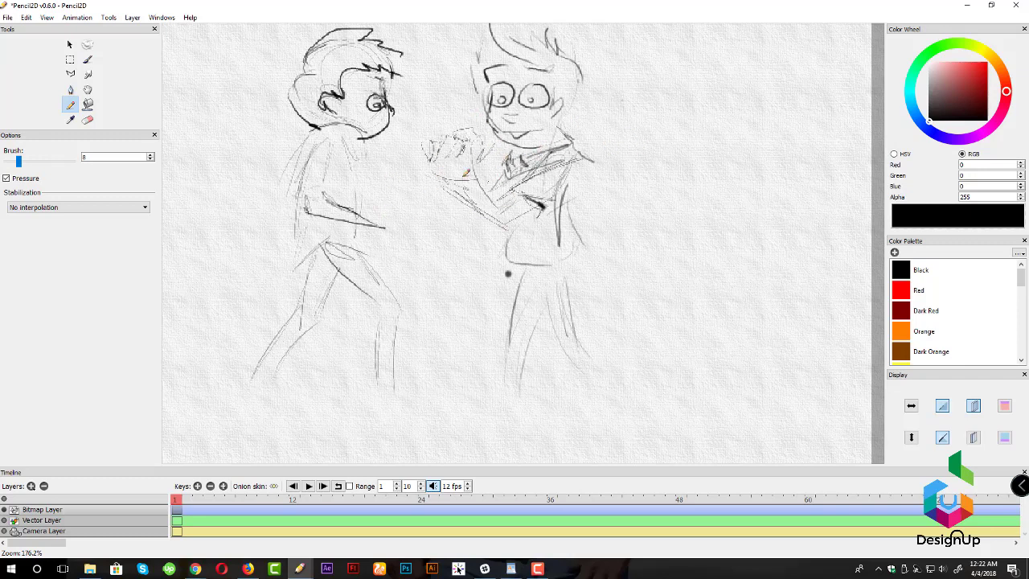
- Draw a curved stroke from the second character's elbow down towards the hips and undo the long horizontal stroke
mouse_move(442, 179)
left_mouse_down()
mouse_move(517, 309)
mouse_move(568, 290)
mouse_move(473, 281)
mouse_move(783, 279)
left_mouse_up()
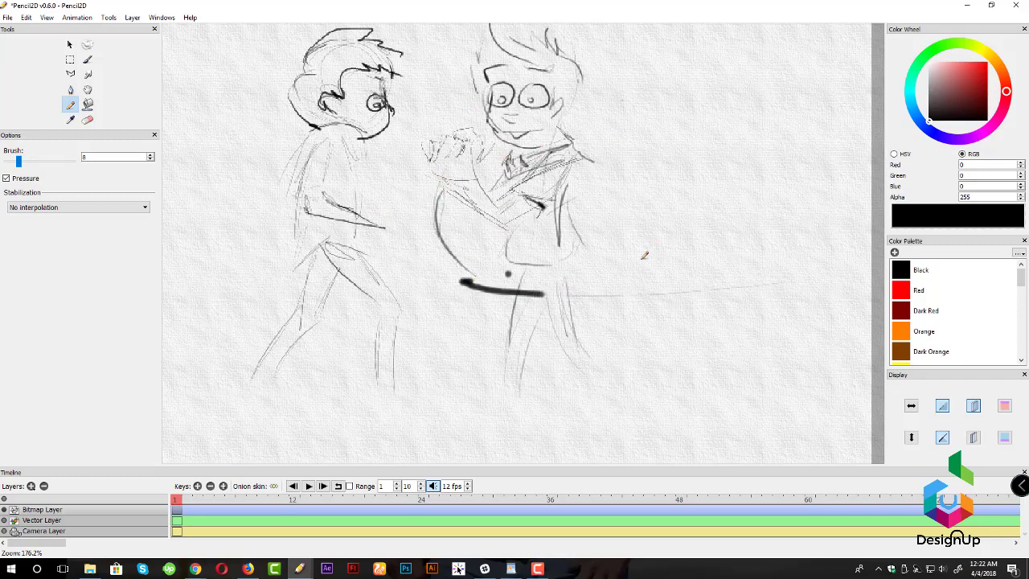
key("ctrl+z")
key("space")
left_click_drag(686, 197, 591, 215)
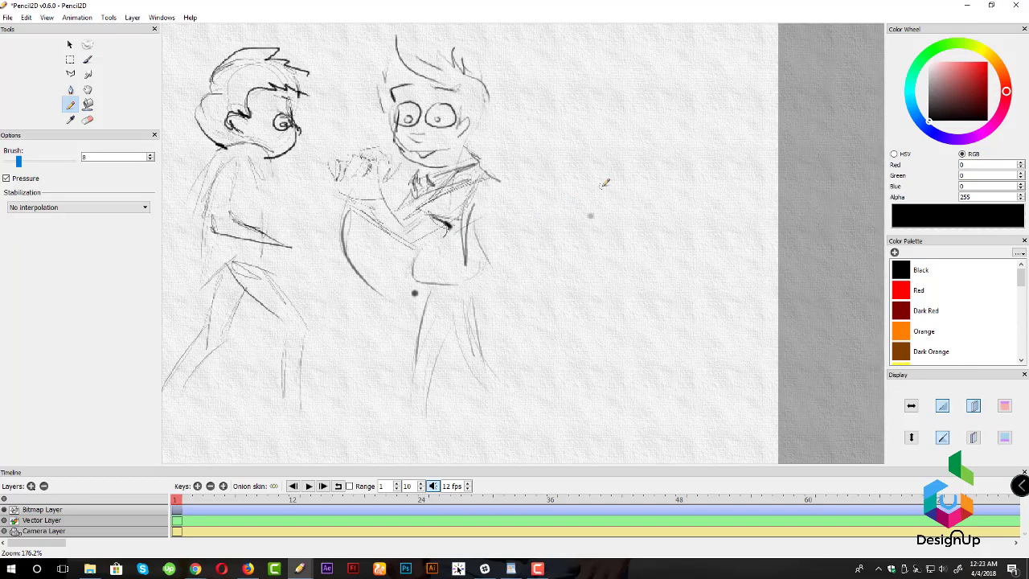
scroll(359, 124, "down", 4)
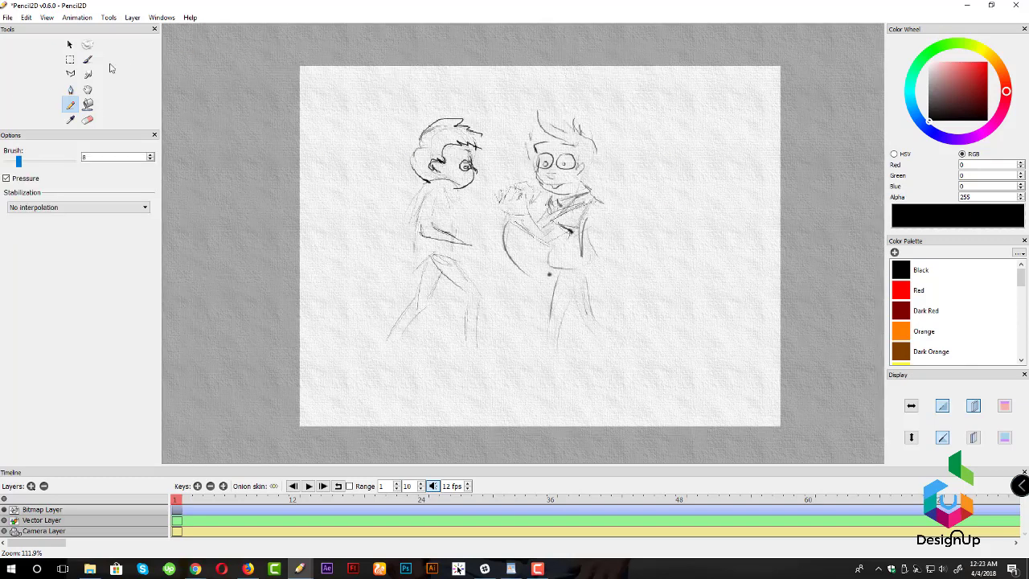
- Select both figures, scale them to about half size, move them to the lower middle of the canvas, and deselect
left_click(70, 58)
left_click_drag(352, 93, 660, 378)
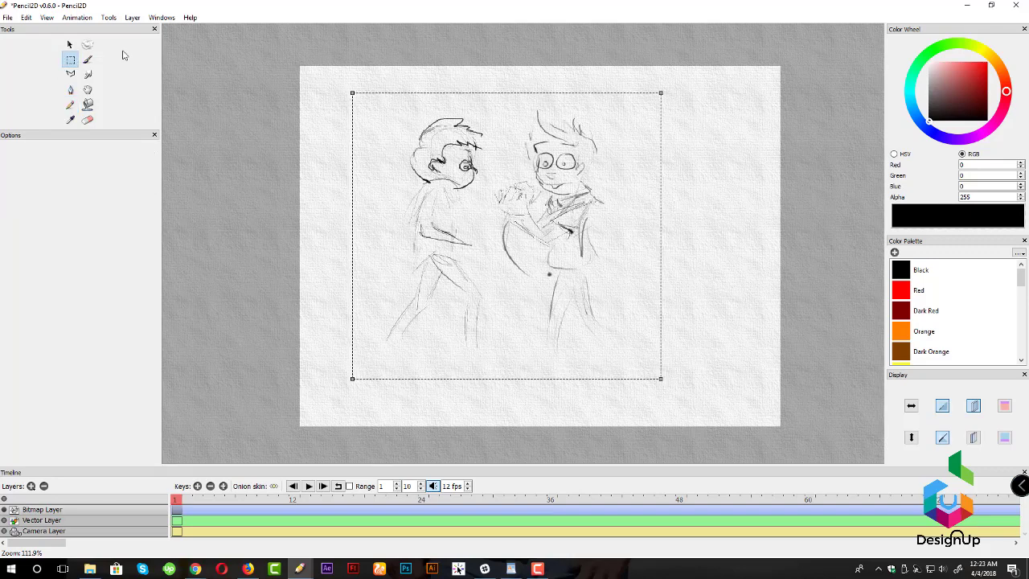
left_click(70, 44)
mouse_move(660, 95)
left_mouse_down()
mouse_move(501, 181)
mouse_move(520, 244)
left_mouse_up()
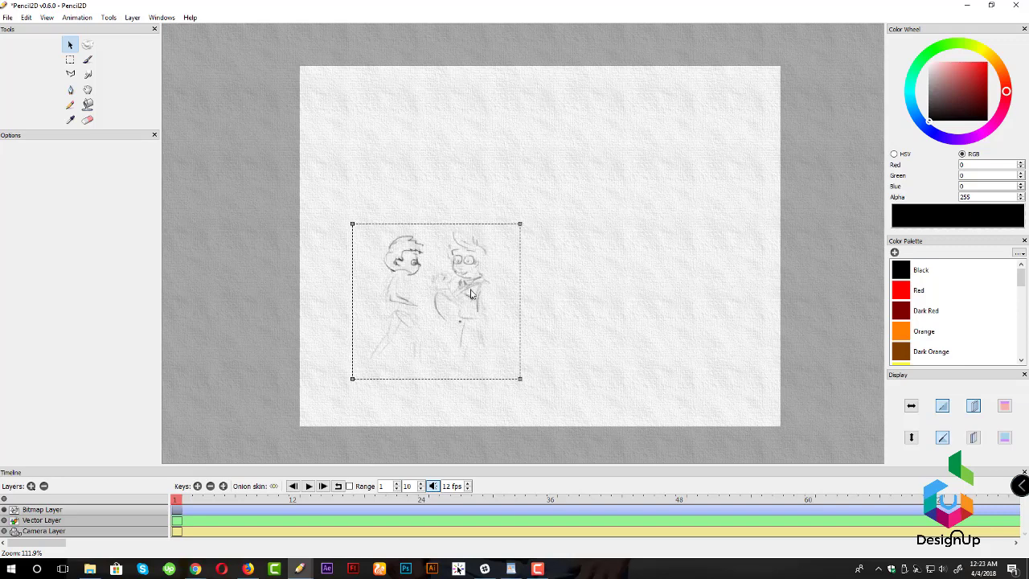
mouse_move(471, 289)
left_mouse_down()
mouse_move(622, 282)
mouse_move(562, 293)
mouse_move(573, 297)
mouse_move(570, 282)
left_mouse_up()
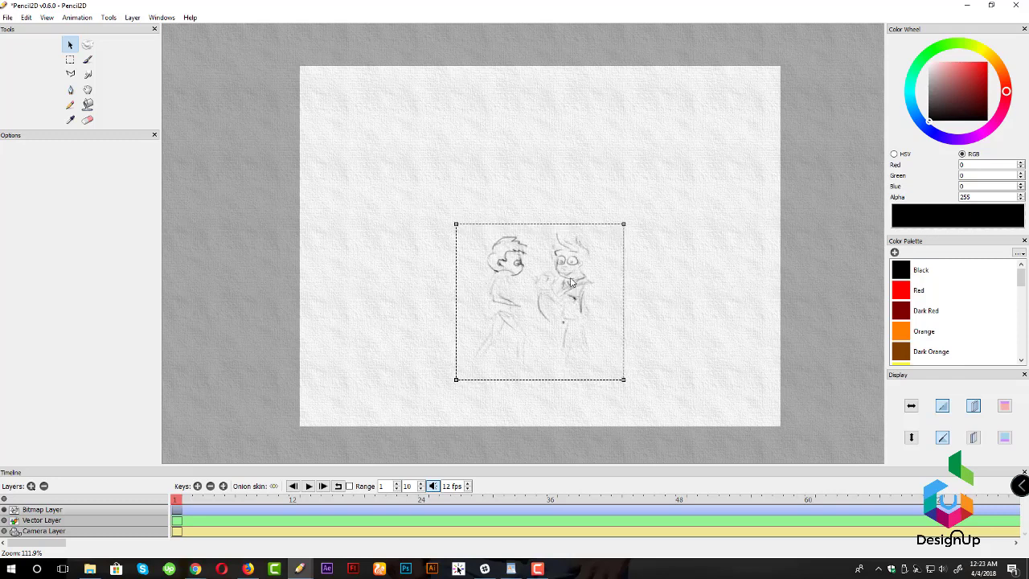
left_click(407, 249)
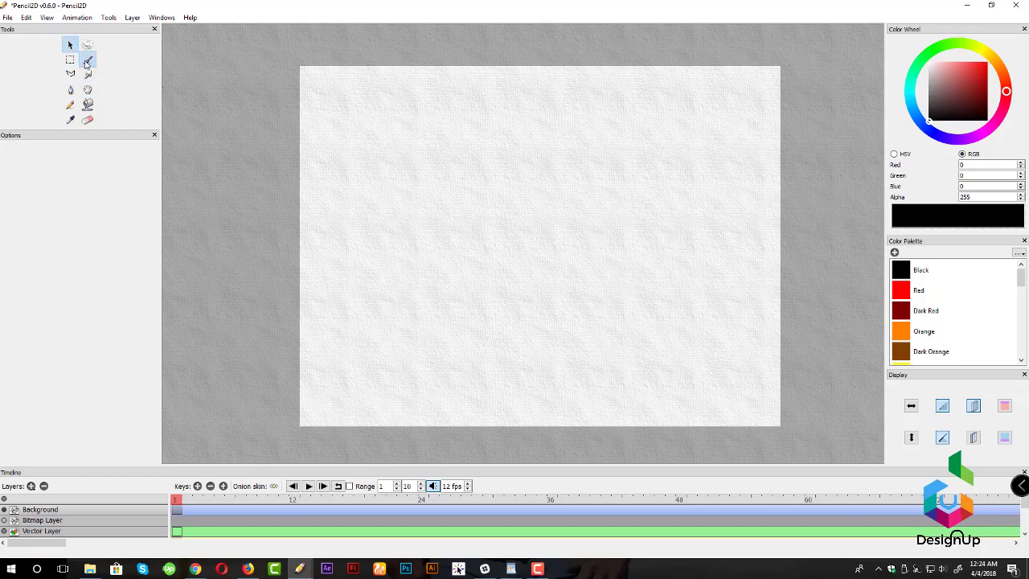
- Switch to the Brush tool and set its colour to light blue, RGB 106, 193, 227
left_click(88, 62)
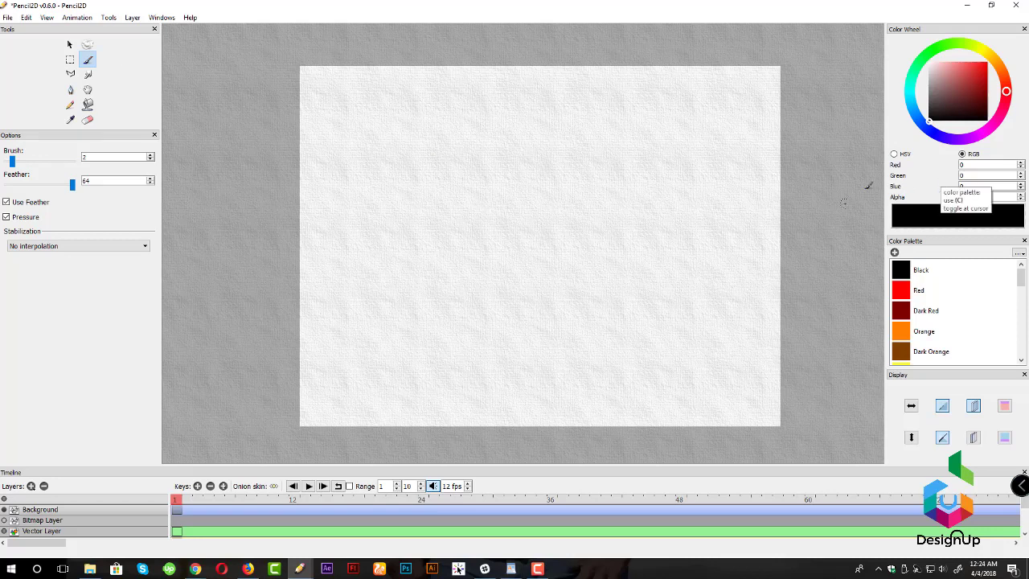
left_click(956, 90)
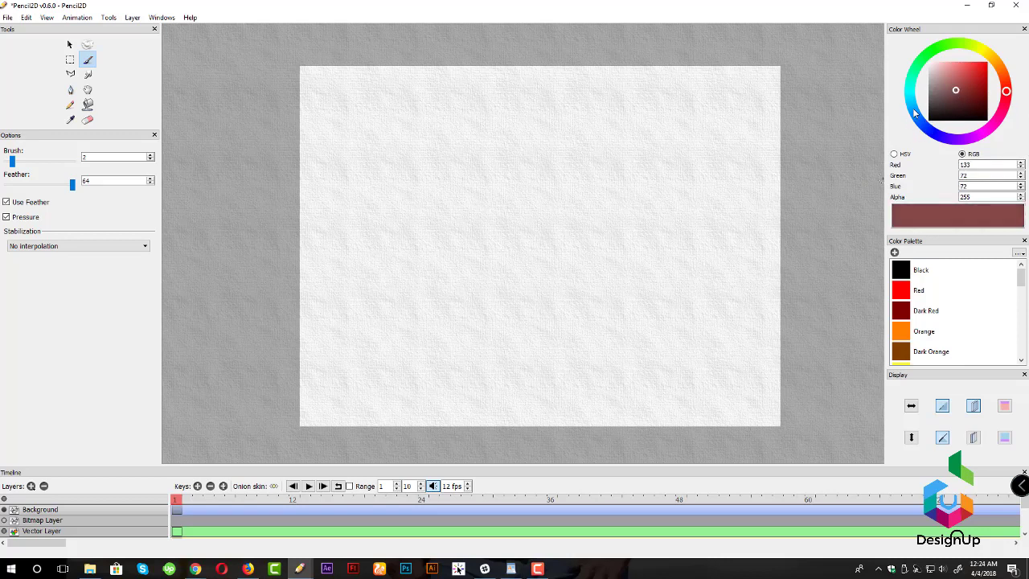
left_click(912, 106)
left_click_drag(969, 90, 961, 67)
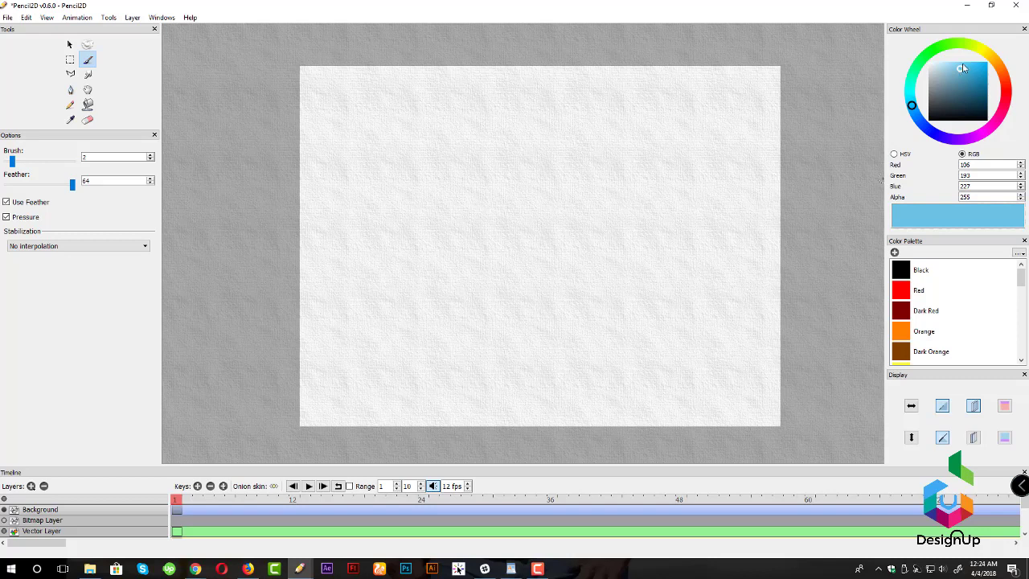
- Paint a soft pale cyan sky band across the top of the canvas, using RGB 148, 235, 248, brush size 200 and feather 43
left_click(953, 72)
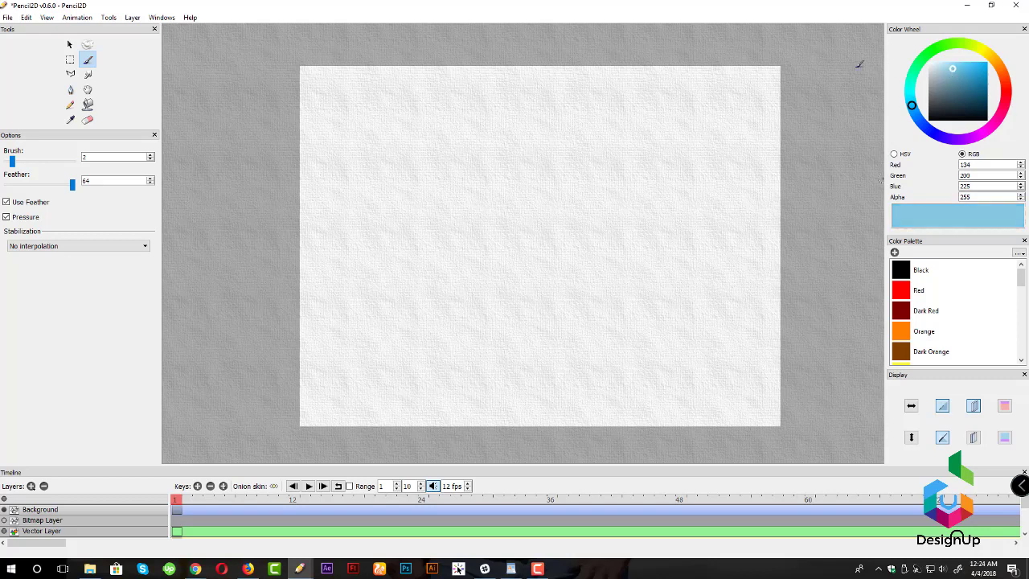
left_click_drag(911, 103, 910, 102)
left_click(951, 64)
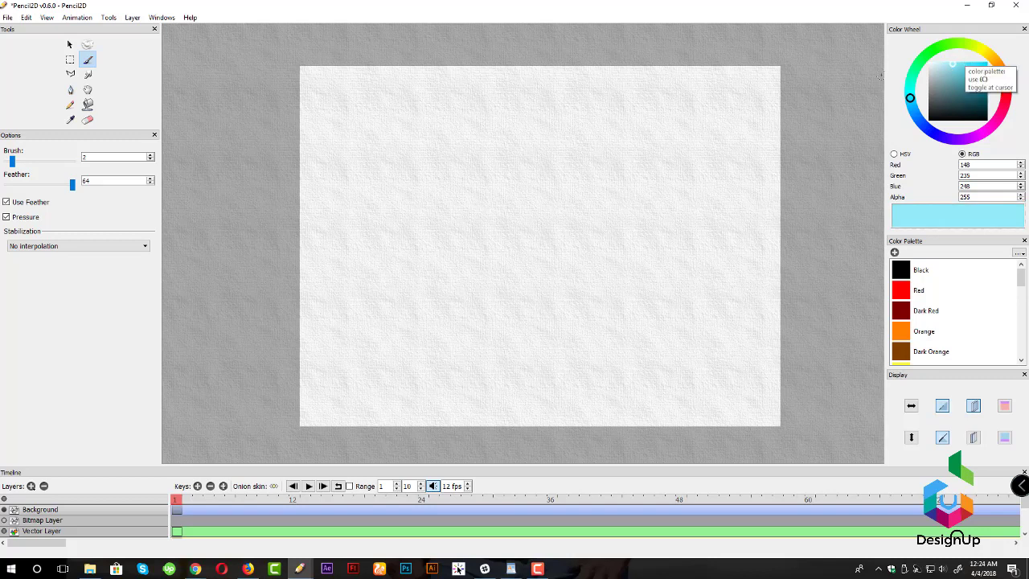
left_click_drag(13, 163, 11, 163)
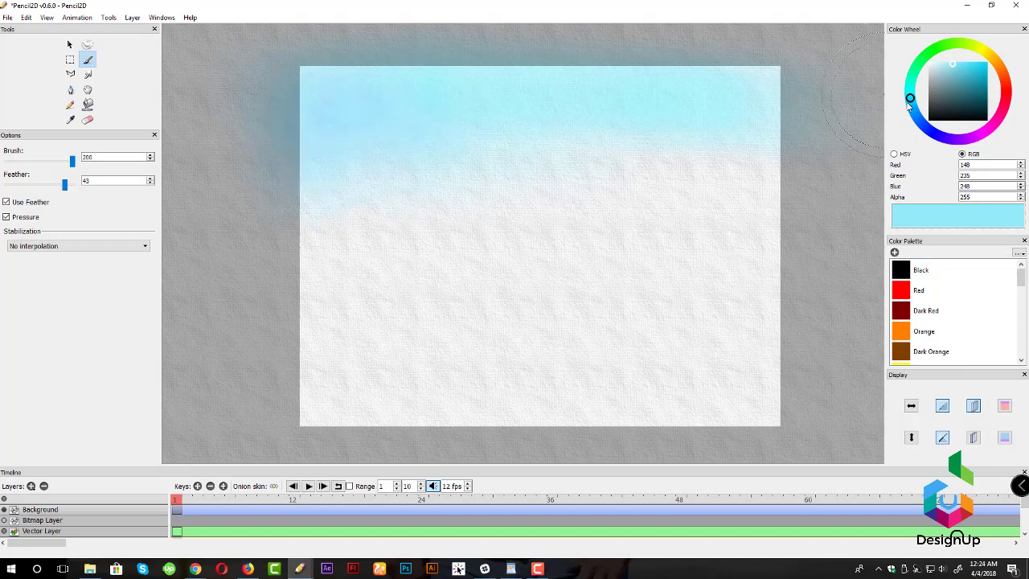
- Choose a more saturated blue and brush darker patches into the upper-left and upper-right parts of the sky
left_click_drag(915, 102, 913, 107)
left_click(980, 71)
left_click_drag(344, 92, 394, 82)
left_click(689, 97)
- Set the brush colour to yellow-green, RGB 160, 218, 84, and paint a wide meadow band across the middle of the canvas
left_click(935, 48)
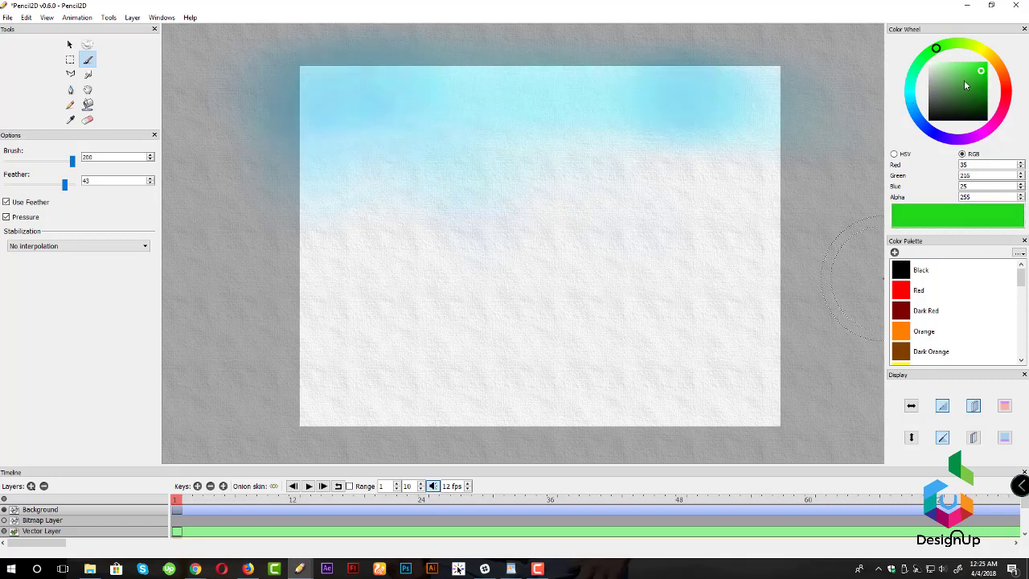
left_click_drag(964, 82, 965, 71)
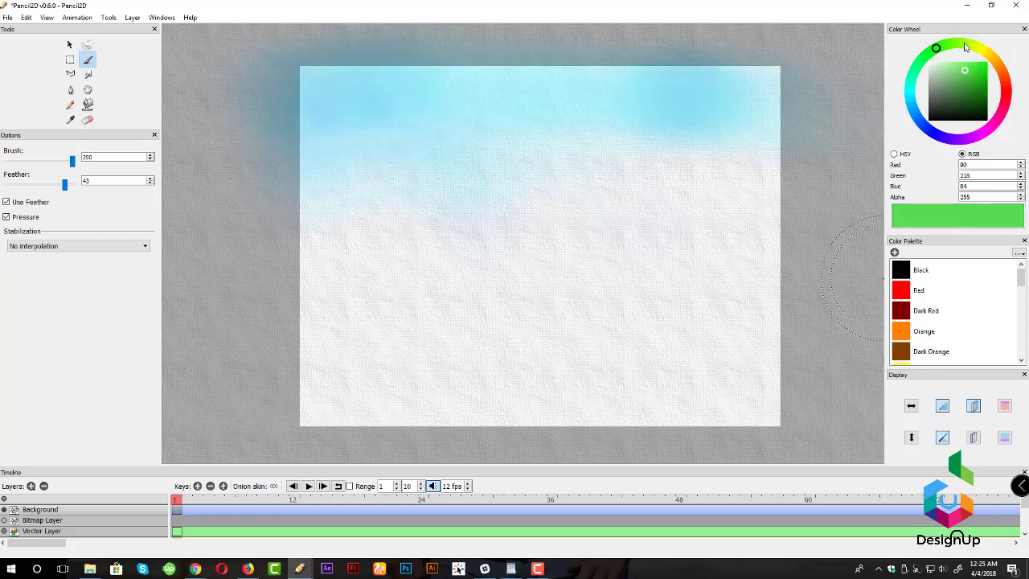
left_click(961, 43)
mouse_move(278, 265)
left_mouse_down()
mouse_move(408, 278)
mouse_move(315, 258)
mouse_move(792, 253)
mouse_move(533, 225)
mouse_move(758, 298)
left_mouse_up()
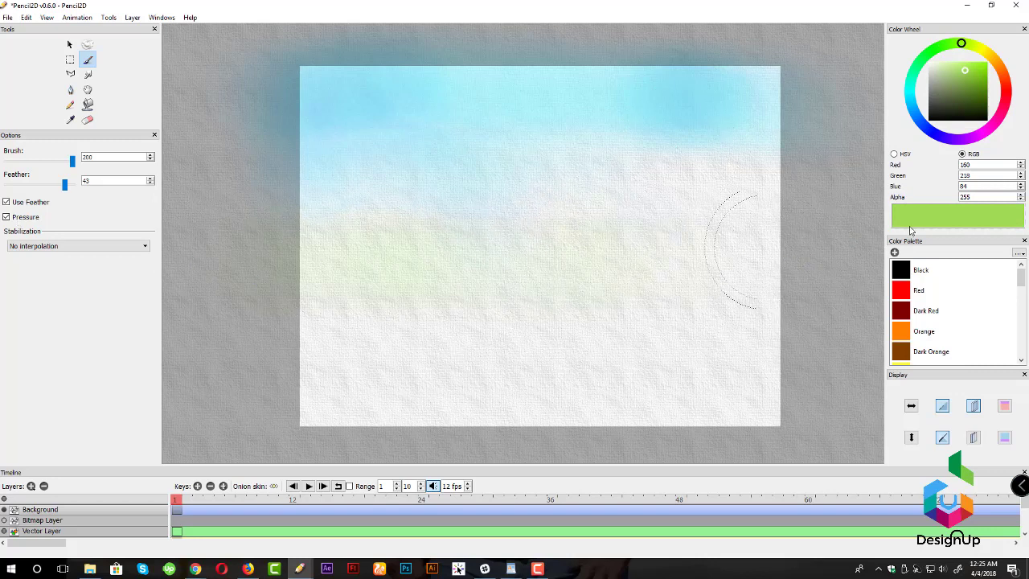
- Set brush size 79, feather 22 and colour RGB 207, 218, 84, and paint yellowish strokes over the green band
mouse_move(72, 162)
left_mouse_down()
mouse_move(48, 161)
mouse_move(52, 185)
left_mouse_up()
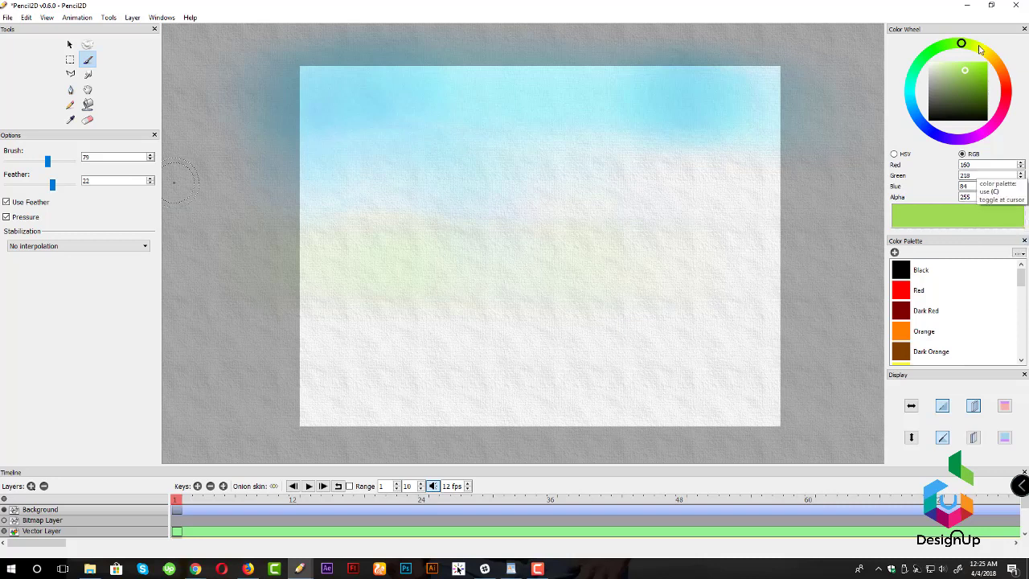
left_click(979, 50)
mouse_move(361, 262)
left_mouse_down()
mouse_move(638, 262)
mouse_move(466, 241)
mouse_move(321, 257)
mouse_move(643, 270)
mouse_move(514, 278)
mouse_move(769, 278)
mouse_move(480, 301)
left_mouse_up()
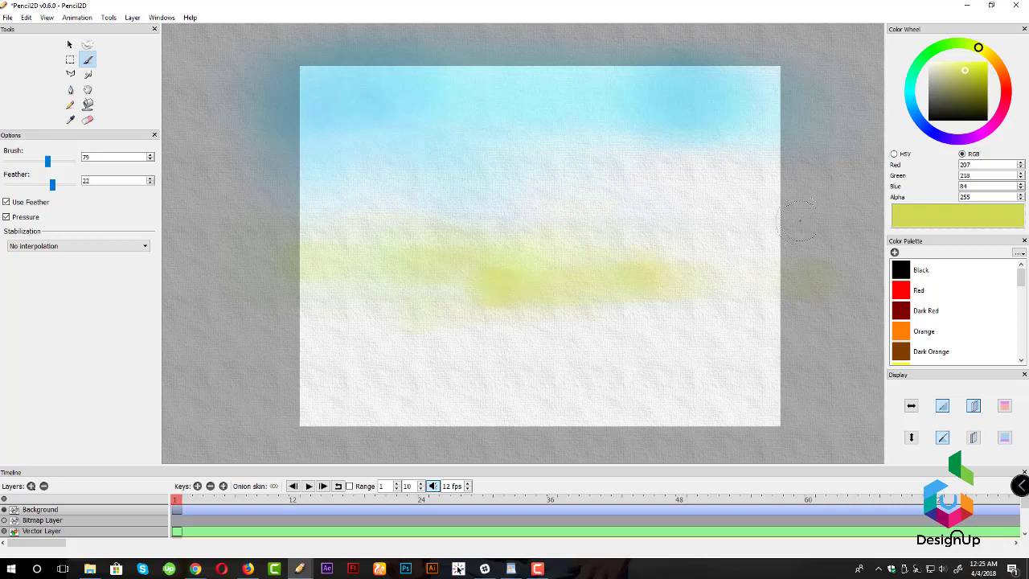
- Choose a warmer light yellow and paint horizontal strokes below the green band in the lower part of the canvas
left_click_drag(997, 54, 985, 51)
left_click(965, 67)
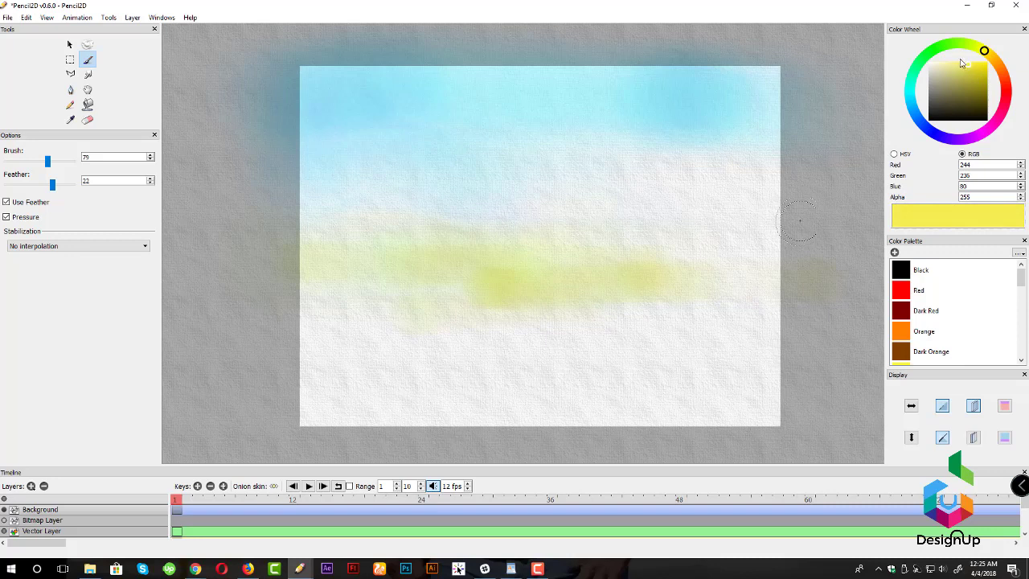
mouse_move(366, 317)
left_mouse_down()
mouse_move(699, 326)
mouse_move(353, 389)
mouse_move(618, 391)
left_mouse_up()
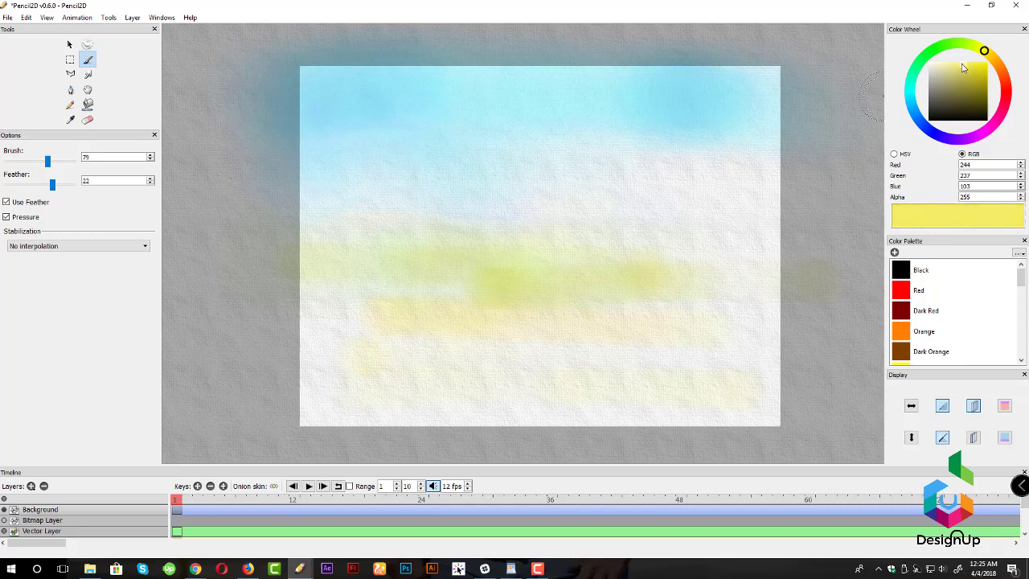
- Set the brush colour to green, RGB 155, 209, 55, and paint strokes along the bottom and lower-right area of the meadow
left_click_drag(983, 51, 966, 45)
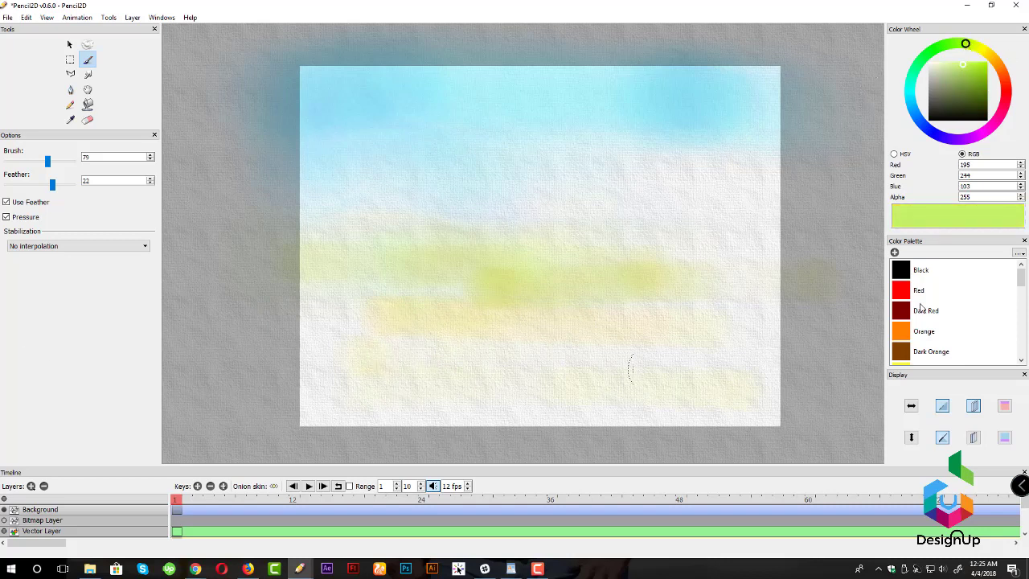
left_click_drag(967, 80, 965, 74)
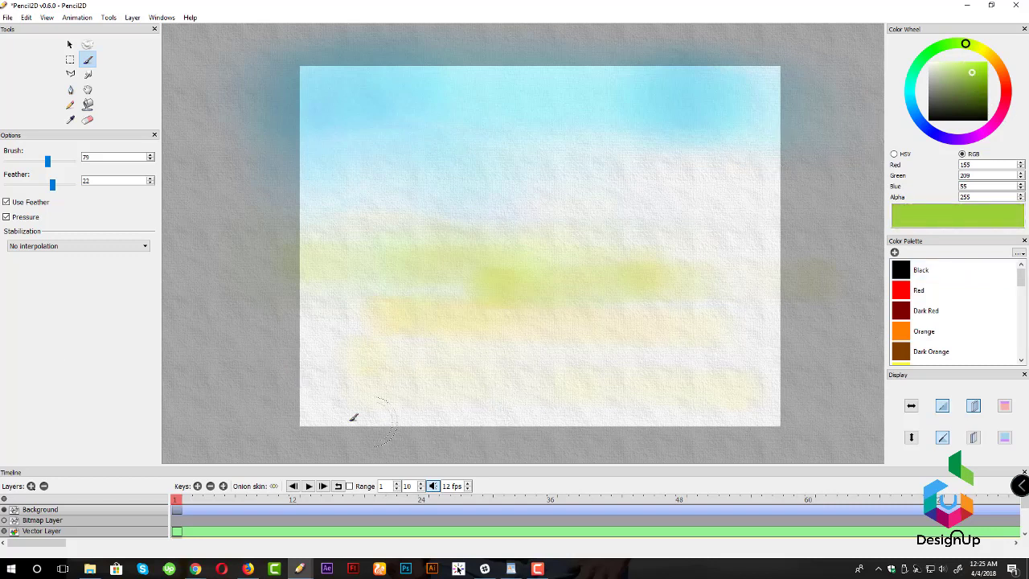
left_click_drag(241, 421, 506, 424)
mouse_move(757, 424)
left_mouse_down()
mouse_move(470, 417)
mouse_move(733, 422)
mouse_move(416, 393)
mouse_move(665, 388)
mouse_move(758, 362)
left_mouse_up()
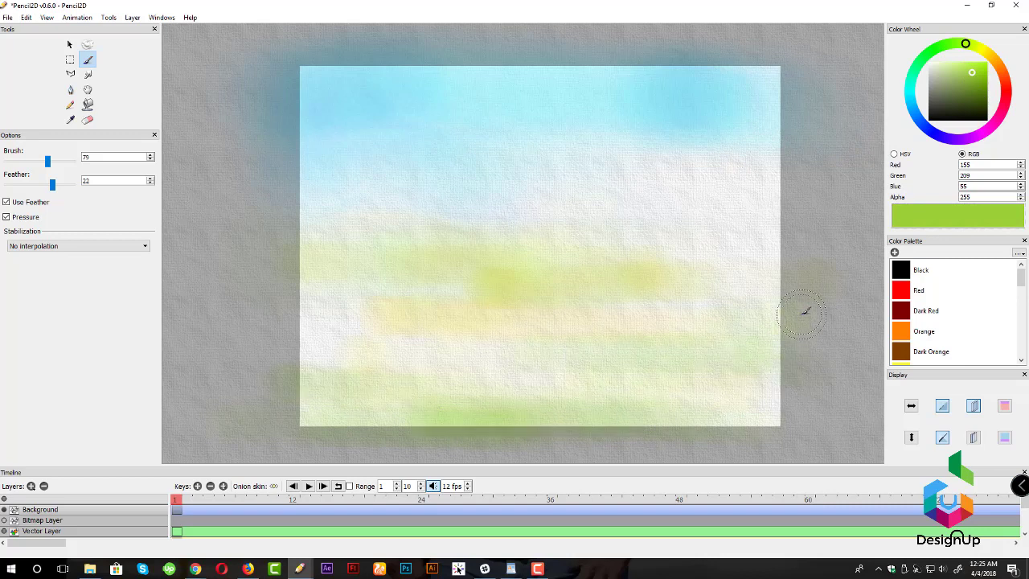
- Brush more green over the middle band of the meadow and undo the last stroke
left_click_drag(495, 277, 519, 278)
mouse_move(655, 296)
left_mouse_down()
mouse_move(630, 275)
mouse_move(555, 277)
left_mouse_up()
key("ctrl+z")
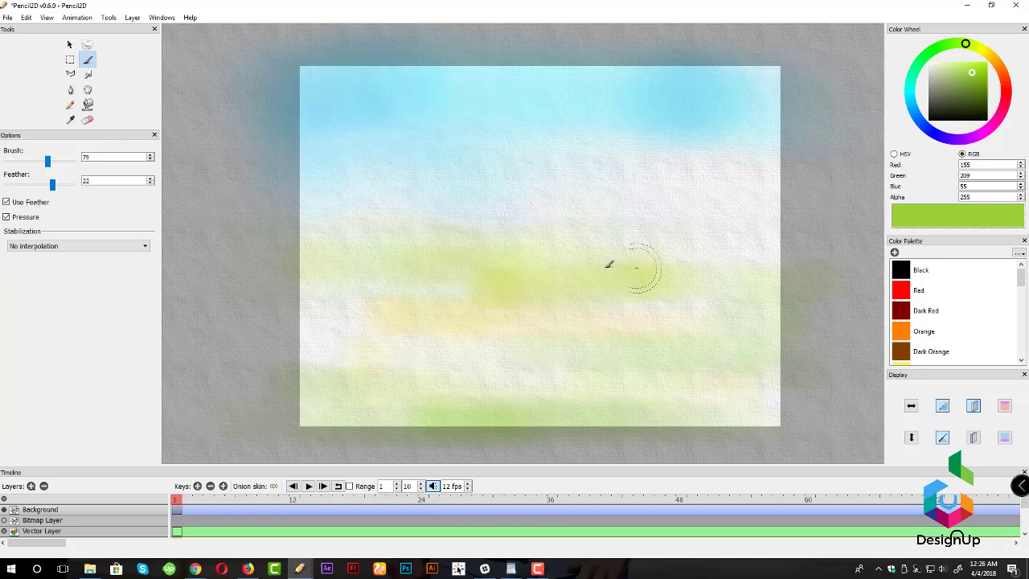
- Choose a deeper green, RGB 136, 194, 28, set brush size 22, and paint thin horizontal lines across the meadow
left_click_drag(975, 77, 979, 76)
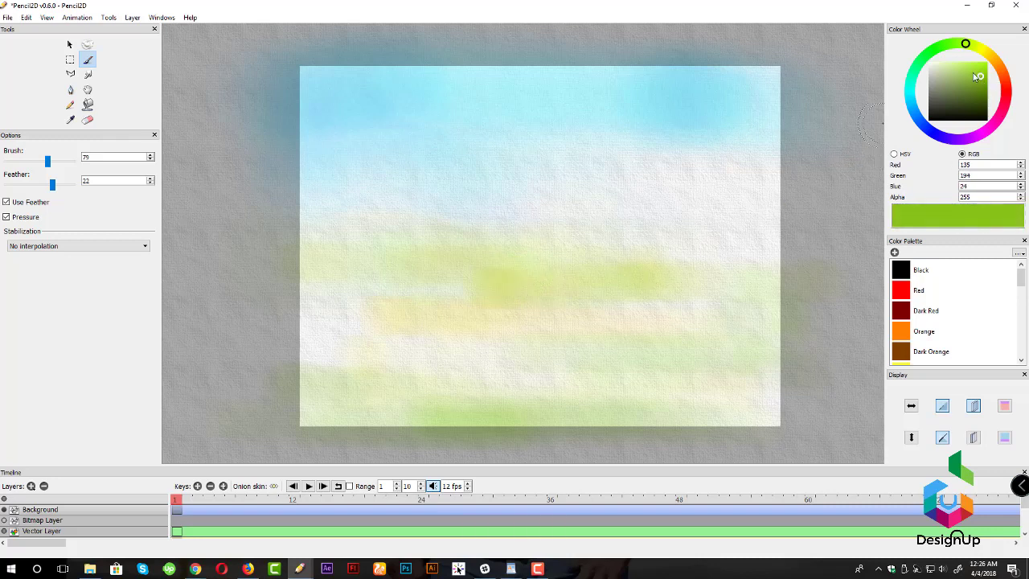
left_click_drag(48, 163, 28, 163)
left_click_drag(374, 302, 773, 312)
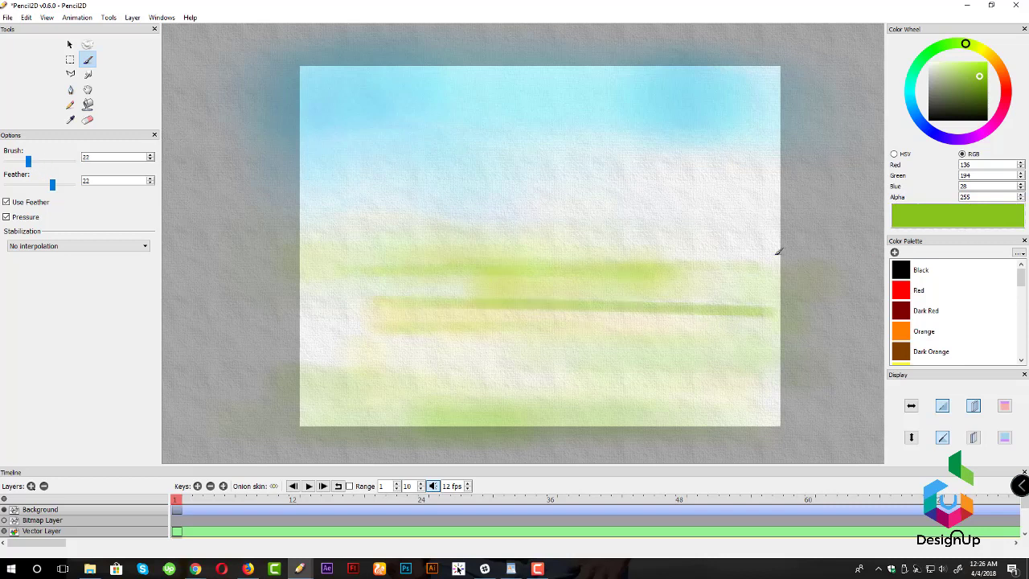
- Paint a soft foliage clump above the meadow's left half, using RGB 152, 223, 94, brush size 70 and feather 50
left_click_drag(977, 78, 958, 73)
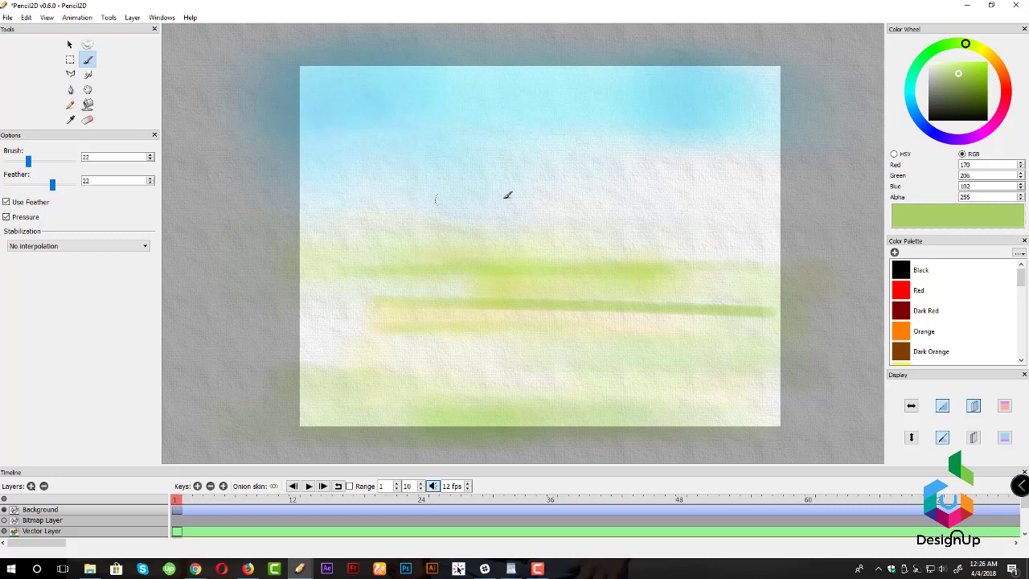
key("space")
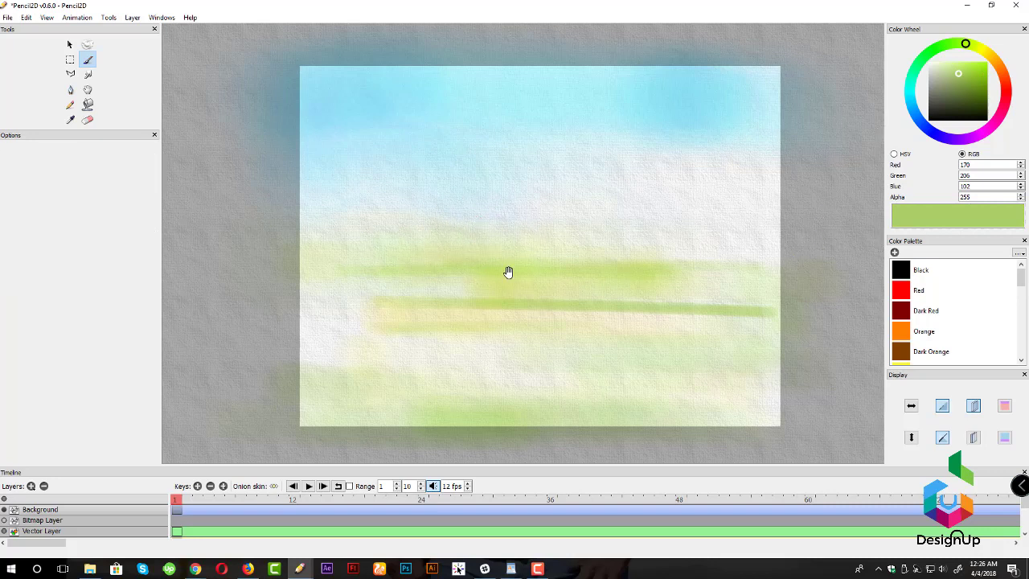
left_click_drag(508, 273, 511, 305)
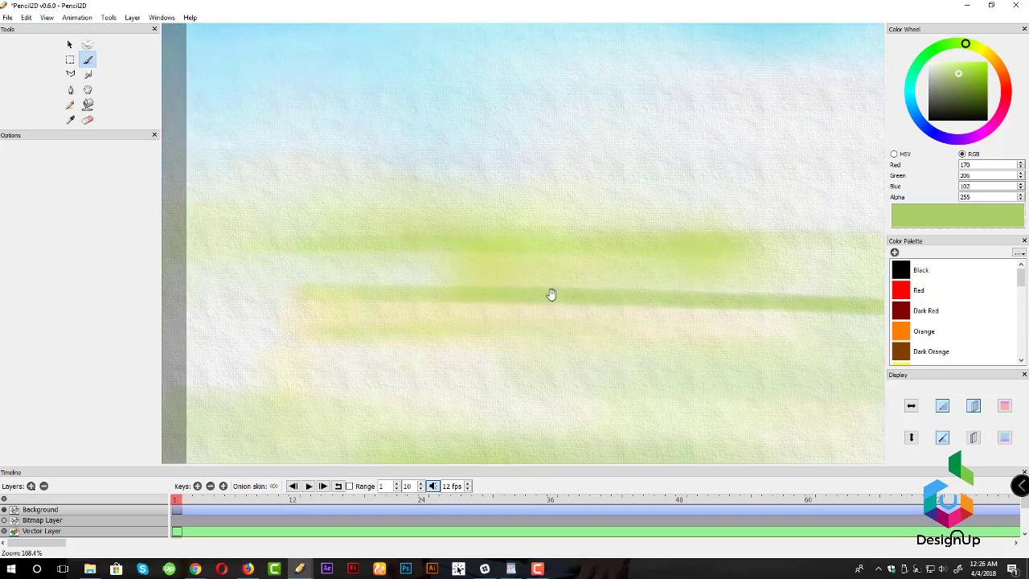
scroll(552, 294, "down", 1)
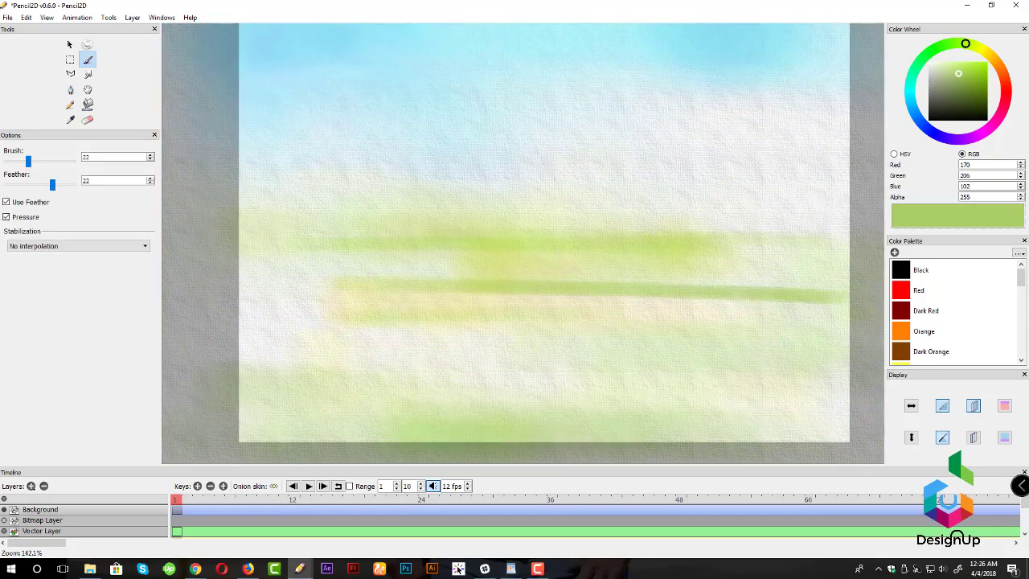
mouse_move(954, 76)
left_mouse_down()
mouse_move(963, 73)
mouse_move(957, 44)
left_mouse_up()
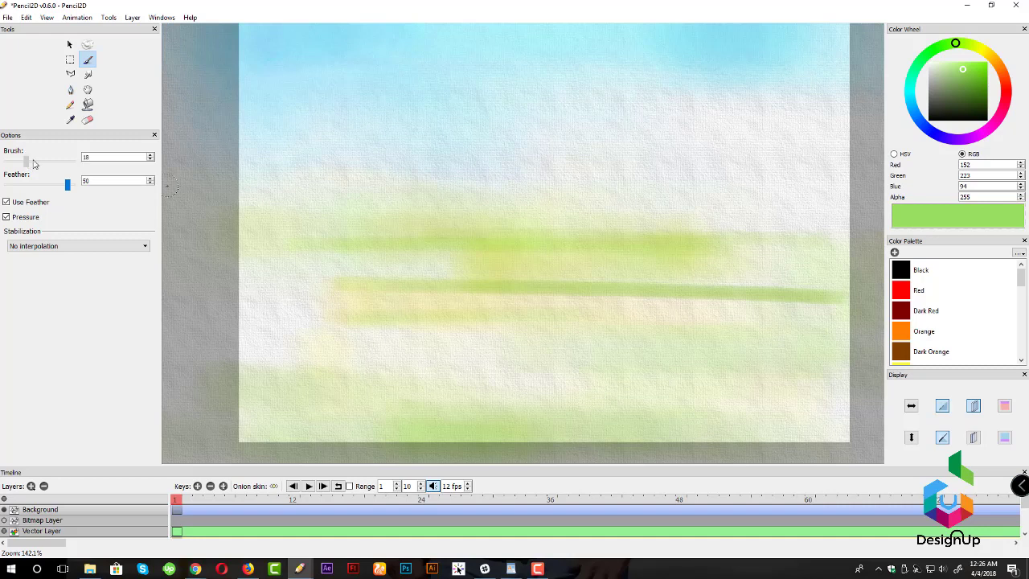
mouse_move(418, 191)
left_mouse_down()
mouse_move(376, 217)
mouse_move(456, 219)
mouse_move(476, 205)
mouse_move(435, 180)
mouse_move(404, 185)
mouse_move(374, 147)
mouse_move(490, 148)
mouse_move(512, 191)
mouse_move(463, 189)
mouse_move(405, 241)
mouse_move(422, 239)
mouse_move(363, 254)
mouse_move(392, 189)
mouse_move(476, 211)
left_mouse_up()
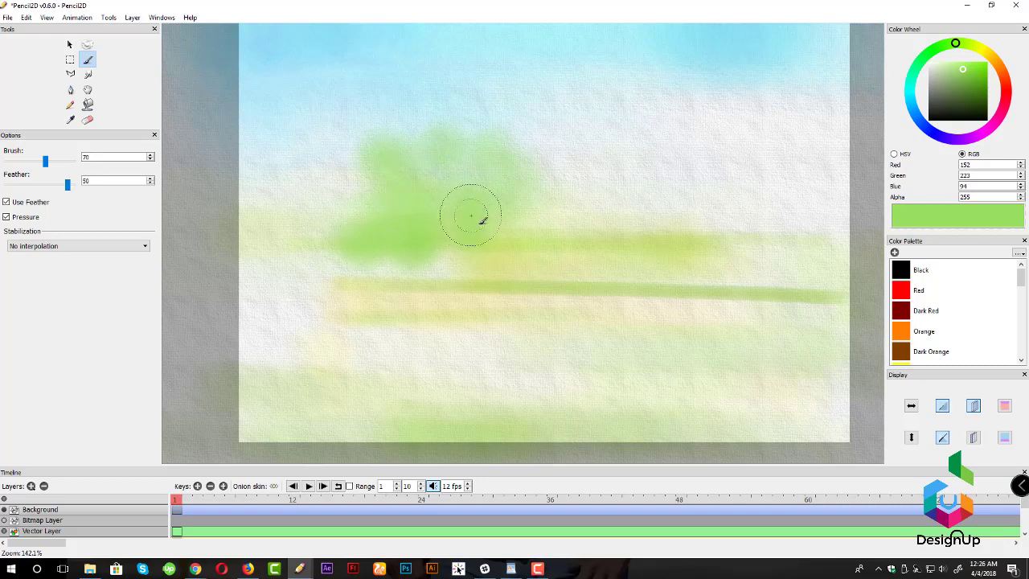
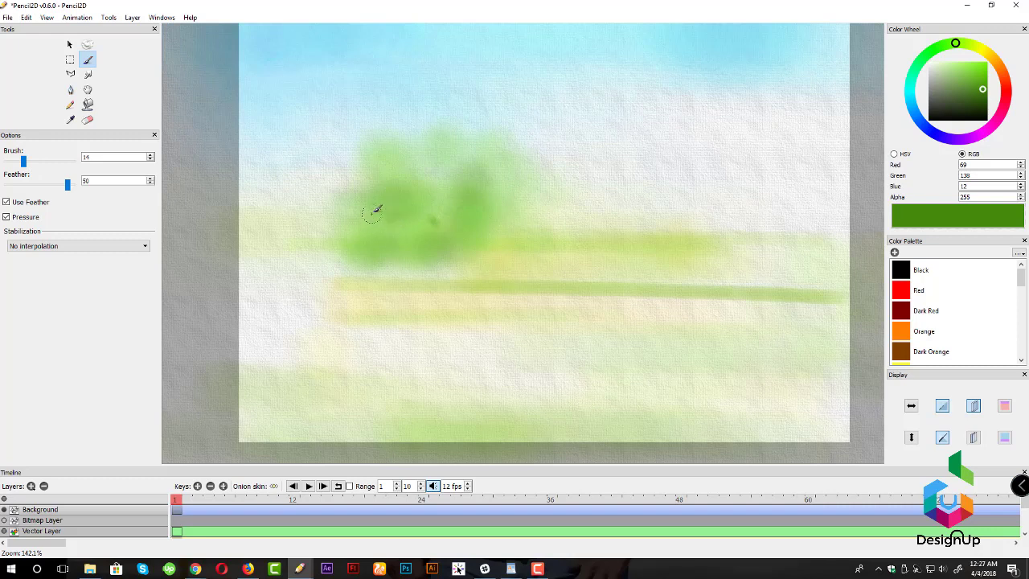
- Paint short dark green leaf strokes over the upper, left and lower parts of the tree's foliage
mouse_move(381, 173)
left_mouse_down()
mouse_move(461, 171)
mouse_move(375, 187)
mouse_move(408, 186)
mouse_move(340, 177)
left_mouse_up()
mouse_move(415, 225)
left_mouse_down()
mouse_move(390, 225)
mouse_move(333, 229)
left_mouse_up()
left_click_drag(410, 251, 338, 266)
left_click_drag(442, 255, 360, 259)
- Add leaf strokes in a slightly lighter green around the foliage and undo the last stroke drawn down from it
left_click(976, 83)
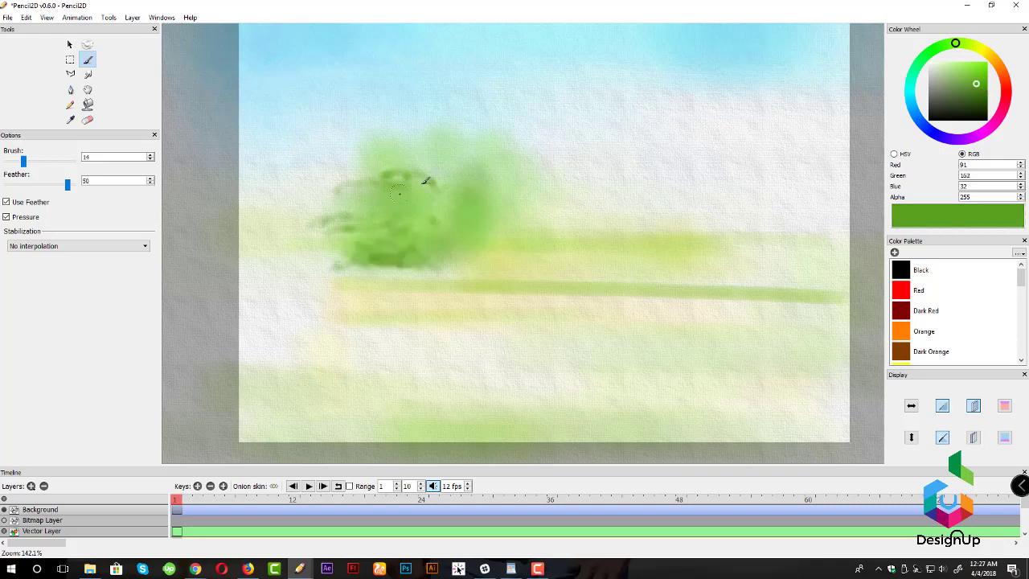
mouse_move(435, 178)
left_mouse_down()
mouse_move(443, 181)
mouse_move(438, 200)
left_mouse_up()
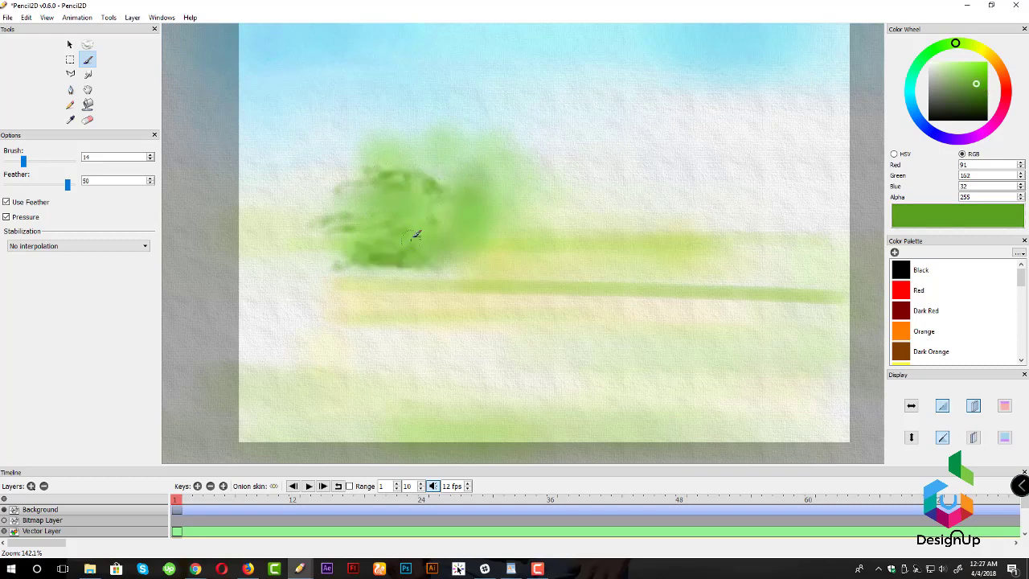
mouse_move(413, 257)
left_mouse_down()
mouse_move(389, 275)
mouse_move(425, 287)
mouse_move(427, 259)
mouse_move(411, 267)
mouse_move(424, 292)
mouse_move(475, 232)
mouse_move(416, 326)
mouse_move(423, 286)
mouse_move(407, 390)
left_mouse_up()
key("ctrl+z")
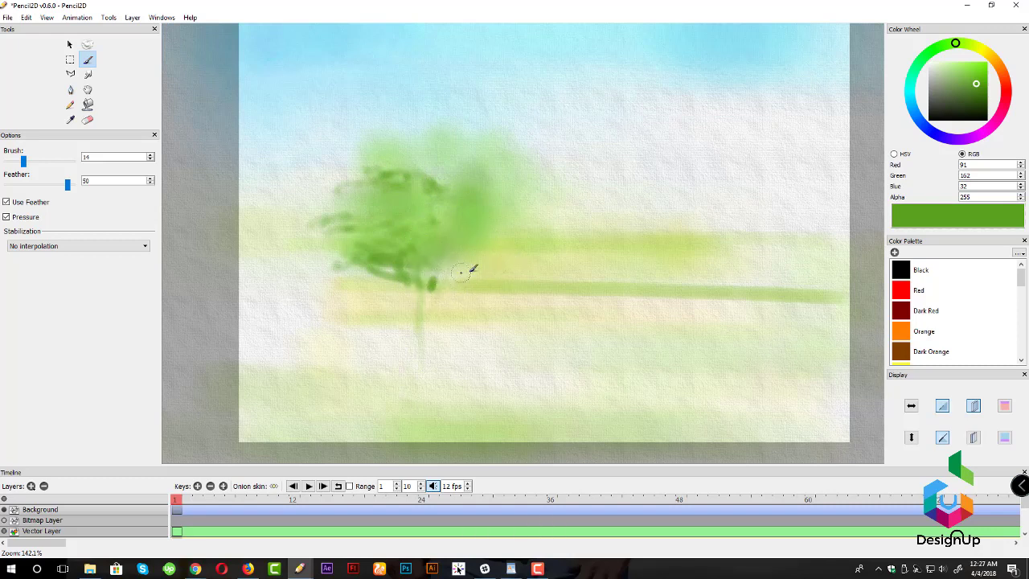
- Set the brush colour to orange-brown, RGB 206, 128, 43, try a thick trunk stroke below the foliage, and undo it
left_click(975, 90)
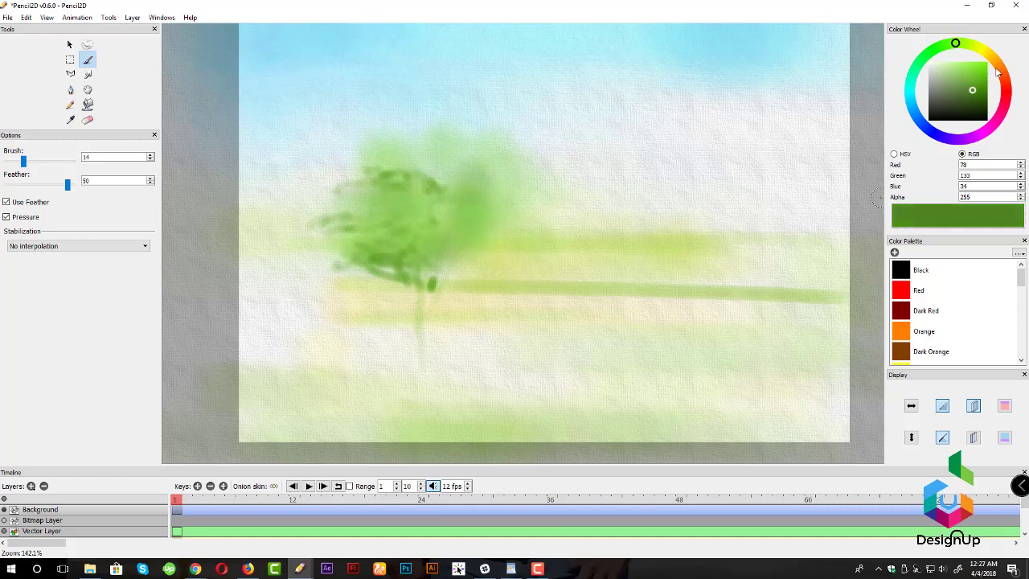
left_click(996, 70)
left_click(977, 75)
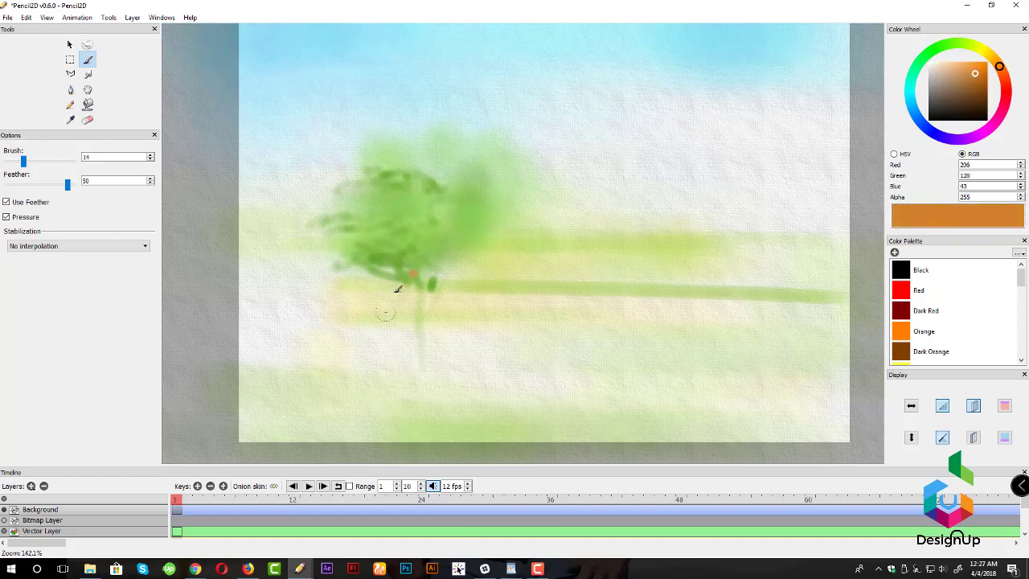
left_click_drag(408, 277, 406, 360)
key("ctrl+z")
- Draw the tree's trunk, a lower-right branch and spreading roots in thin orange-brown strokes with brush size 4
left_click_drag(24, 161, 14, 161)
left_click_drag(417, 368, 425, 322)
left_click_drag(490, 235, 423, 262)
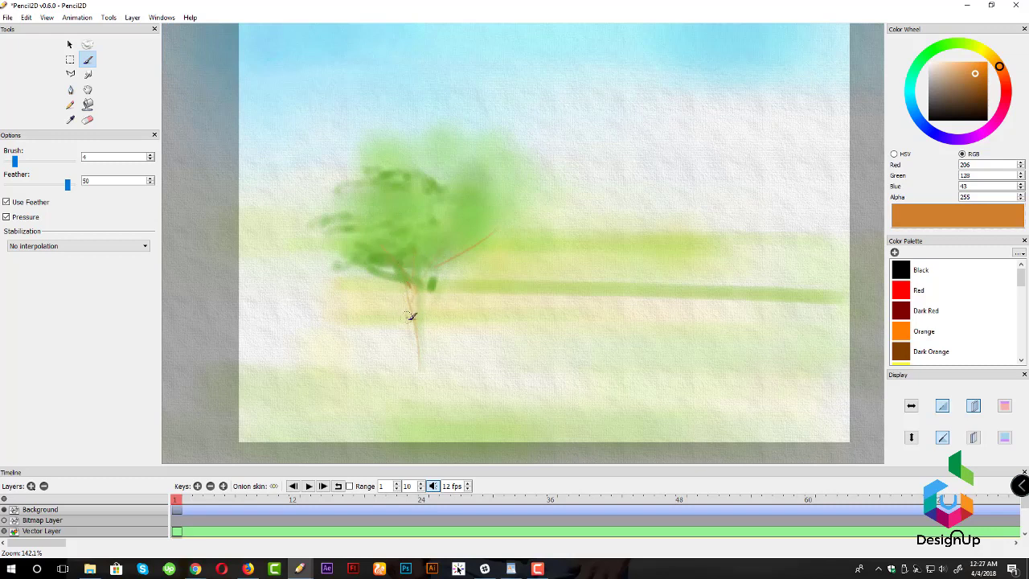
mouse_move(409, 362)
left_mouse_down()
mouse_move(406, 317)
mouse_move(413, 361)
mouse_move(399, 401)
mouse_move(351, 406)
left_mouse_up()
mouse_move(418, 322)
left_mouse_down()
mouse_move(406, 385)
mouse_move(378, 402)
left_mouse_up()
left_click_drag(418, 366, 406, 397)
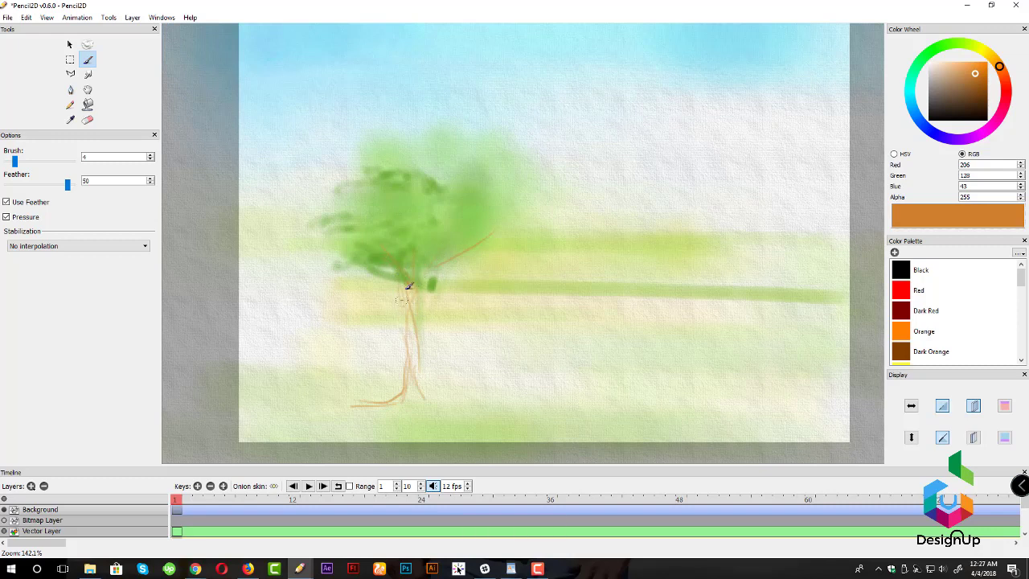
left_click_drag(413, 285, 411, 305)
- Choose a darker brown, RGB 155, 103, 46, shade the trunk's upper part, and draw branches fanning through the foliage
left_click_drag(969, 111, 970, 86)
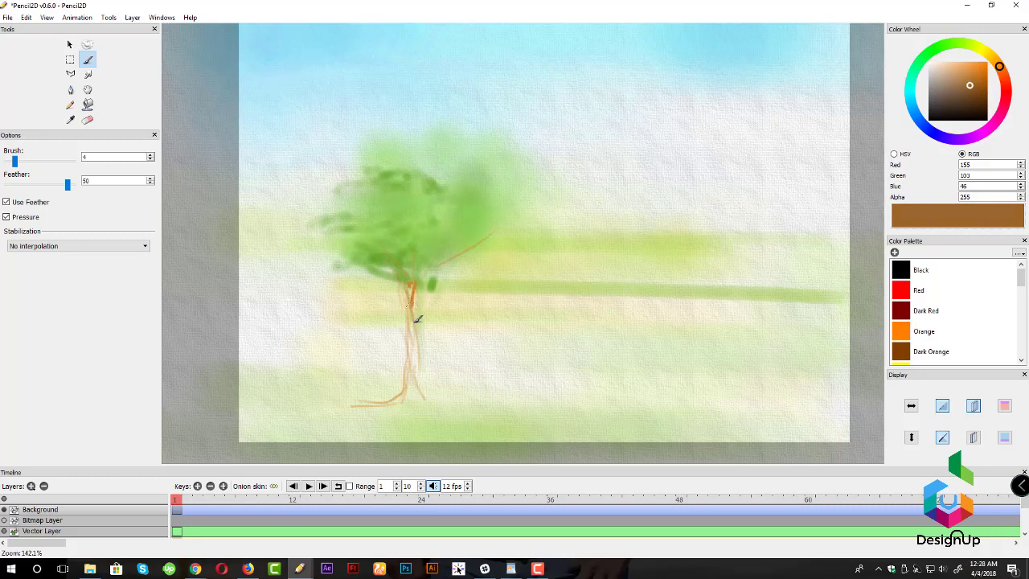
left_click_drag(418, 315, 419, 299)
left_click_drag(414, 236, 473, 197)
mouse_move(388, 246)
left_mouse_down()
mouse_move(320, 217)
mouse_move(321, 194)
left_mouse_up()
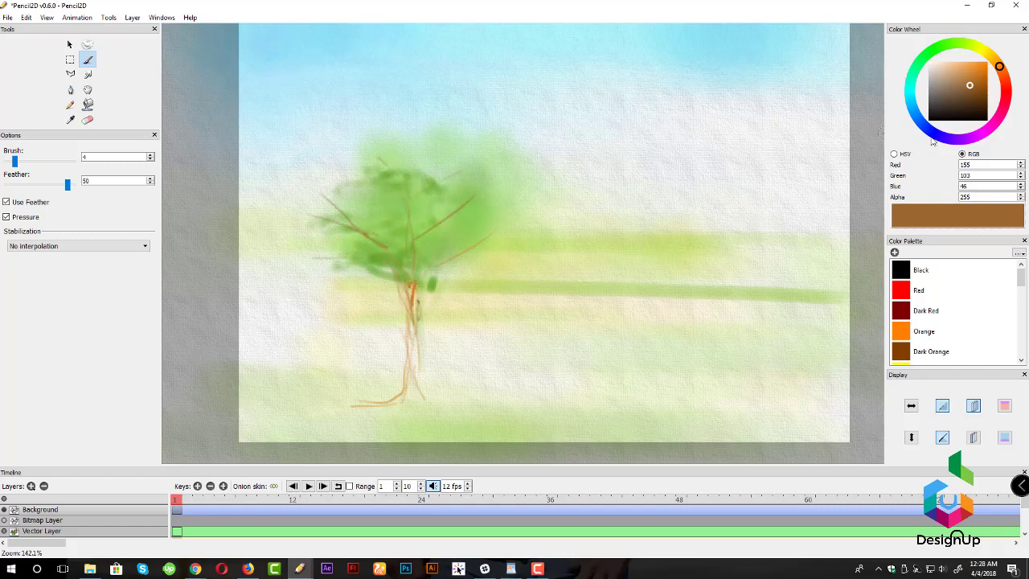
- Set the brush colour to dark green, RGB 37, 122, 18, and draw looping leaf outlines in and around the foliage
left_click_drag(960, 39, 942, 45)
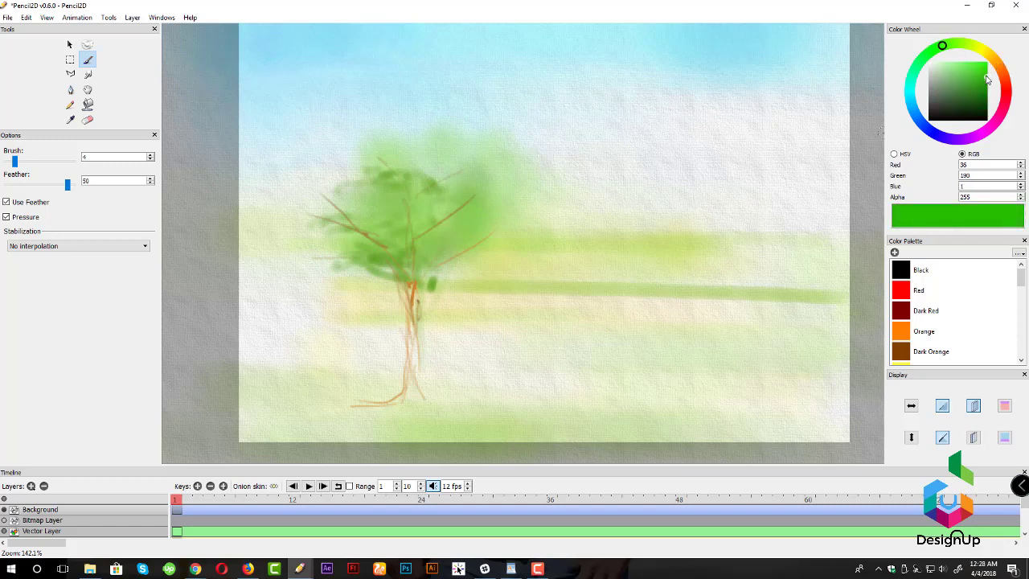
left_click_drag(987, 81, 979, 95)
mouse_move(309, 208)
left_mouse_down()
mouse_move(352, 235)
mouse_move(332, 257)
mouse_move(358, 262)
mouse_move(337, 261)
left_mouse_up()
left_click_drag(383, 208, 441, 206)
mouse_move(337, 269)
left_mouse_down()
mouse_move(295, 270)
mouse_move(345, 275)
left_mouse_up()
mouse_move(438, 265)
left_mouse_down()
mouse_move(462, 247)
mouse_move(524, 236)
left_mouse_up()
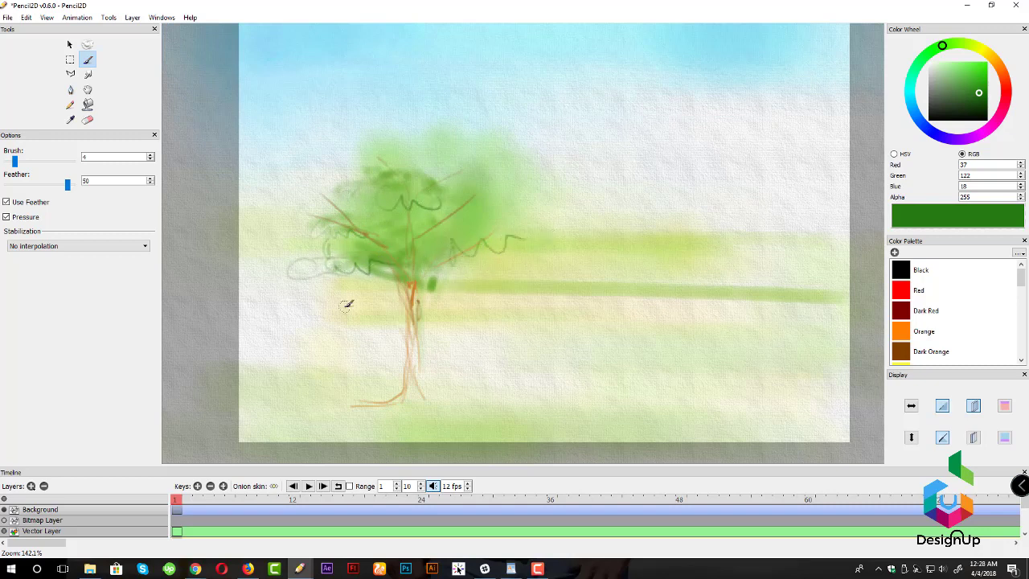
- Set brush size 98 and paint a light blue patch at the canvas's left edge, beside the tree trunk
left_click(909, 92)
left_click(956, 76)
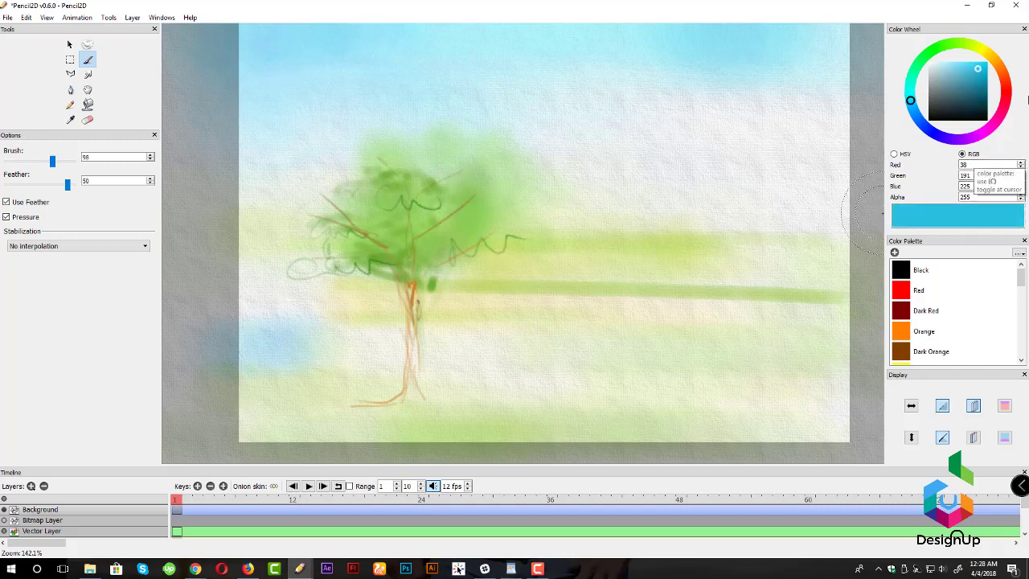
- Choose a muted brown, RGB 157, 124, 113, and draw thin vertical strokes across the meadow plus one short thick stroke beside the tree
left_click(1004, 78)
left_click_drag(948, 82, 952, 80)
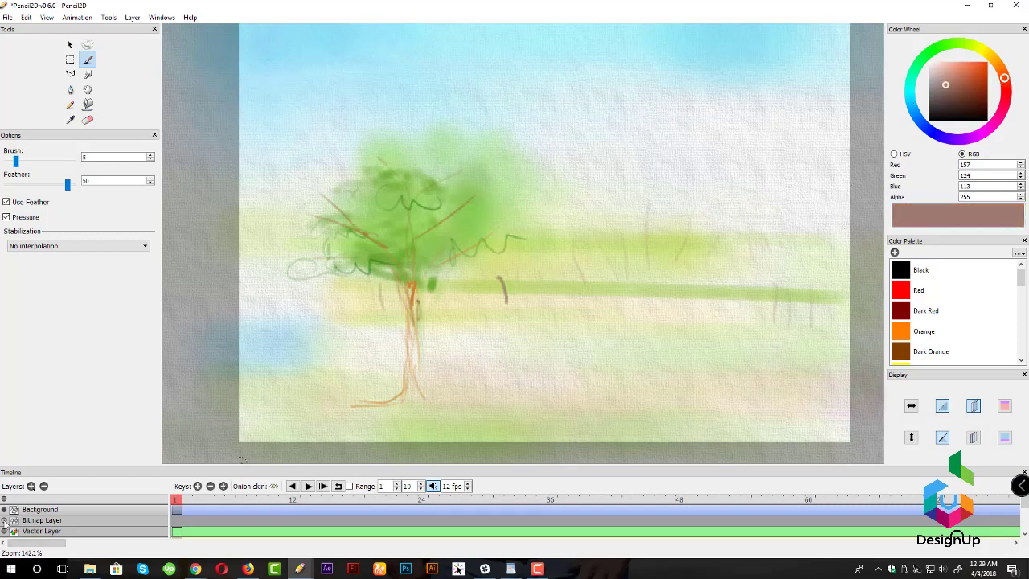
- Show the Bitmap Layer with the character sketch, move it above the Background layer, and display all layers at full strength
left_click(5, 521)
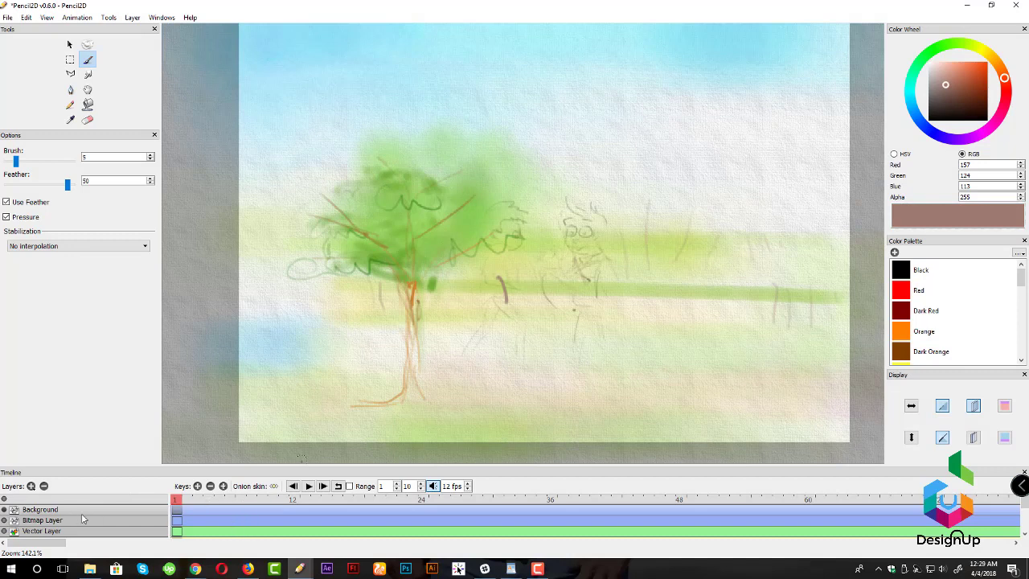
left_click_drag(86, 511, 92, 520)
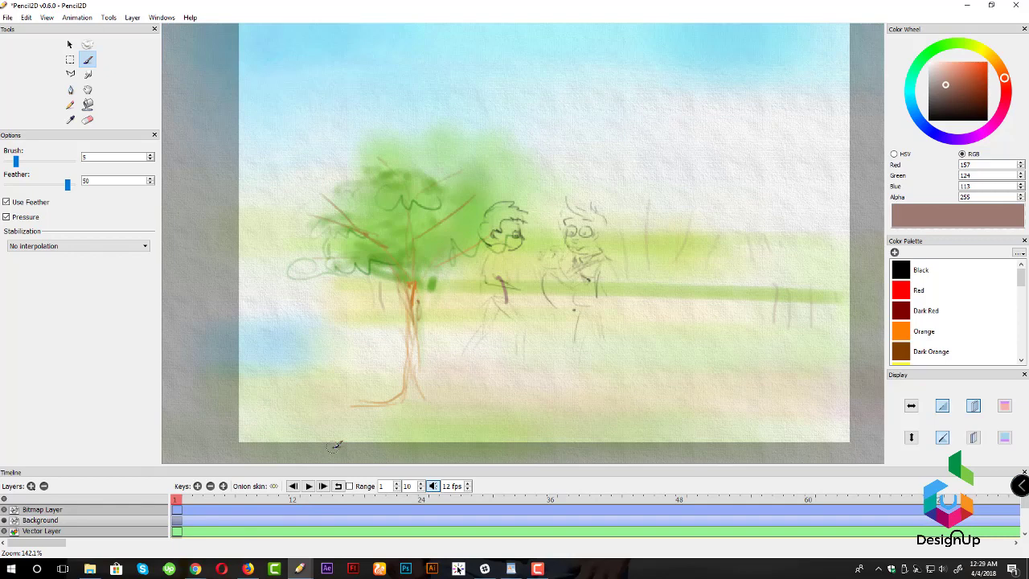
mouse_move(570, 266)
left_mouse_down()
mouse_move(567, 294)
mouse_move(571, 280)
left_mouse_up()
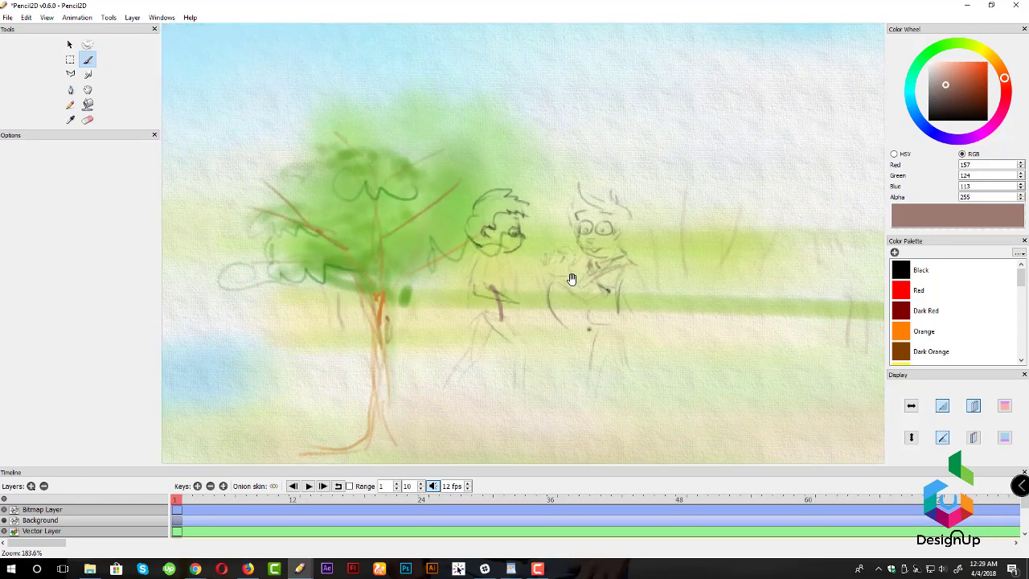
left_click(94, 513)
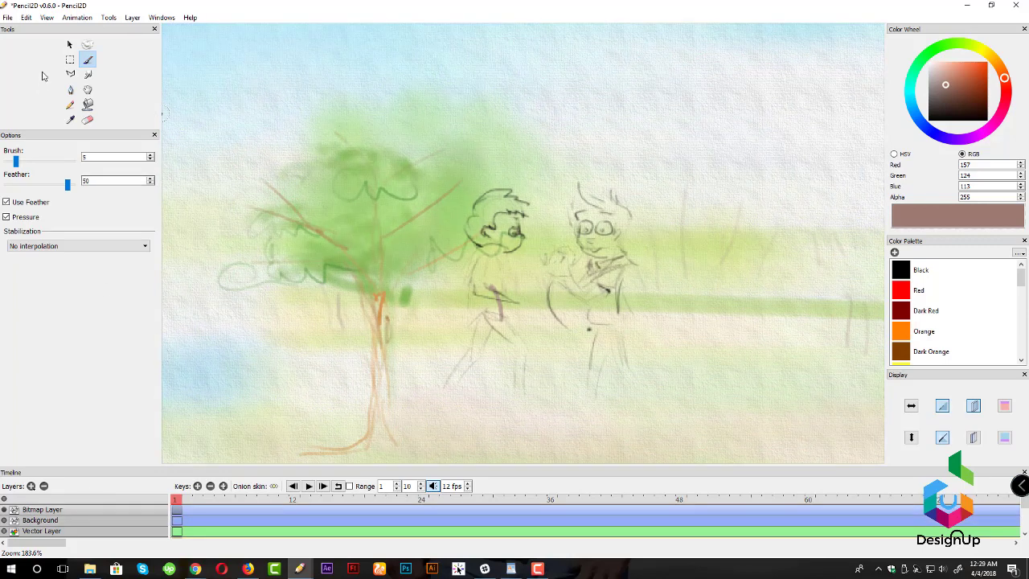
left_click(5, 499)
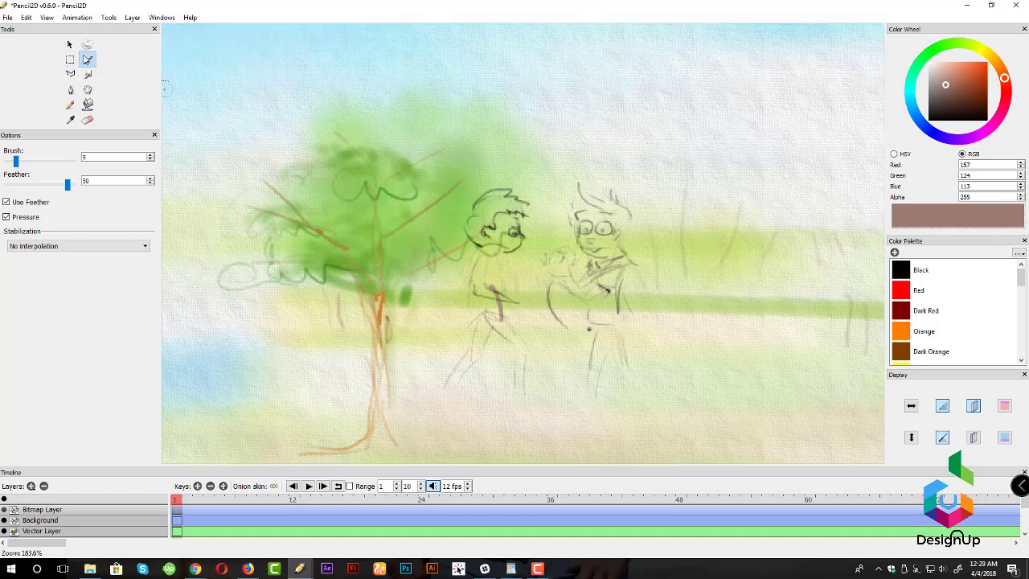
- Select both sketched characters with a rectangular selection, move them lower and scale them down
left_click(71, 60)
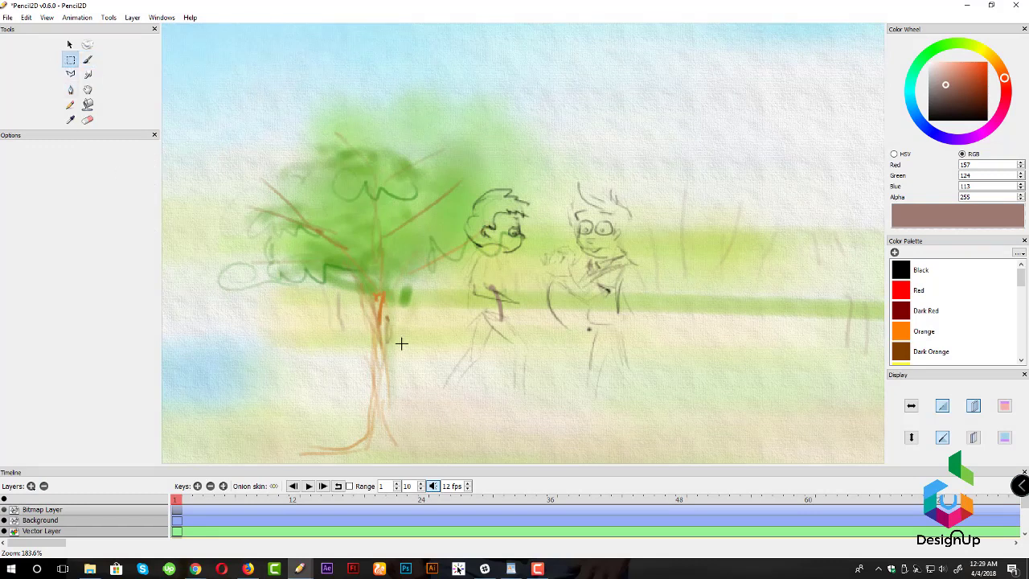
left_click_drag(417, 164, 704, 438)
left_click(70, 45)
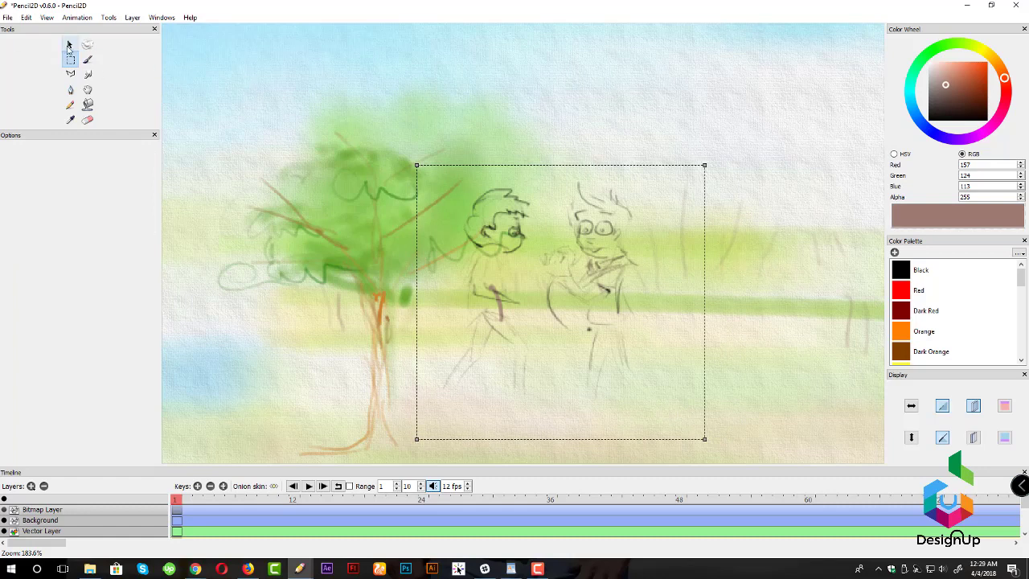
left_click_drag(515, 232, 522, 281)
left_click_drag(712, 214, 636, 287)
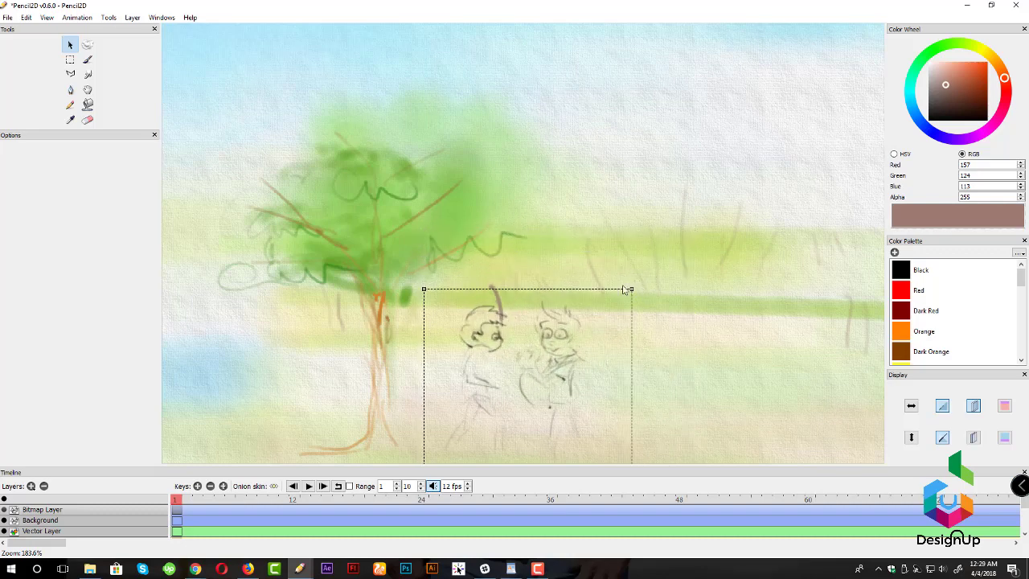
- Reposition the selected characters farther right of the tree, clear the selection, and pick an orange drawing colour
scroll(446, 266, "down", 2)
scroll(446, 267, "up", 5)
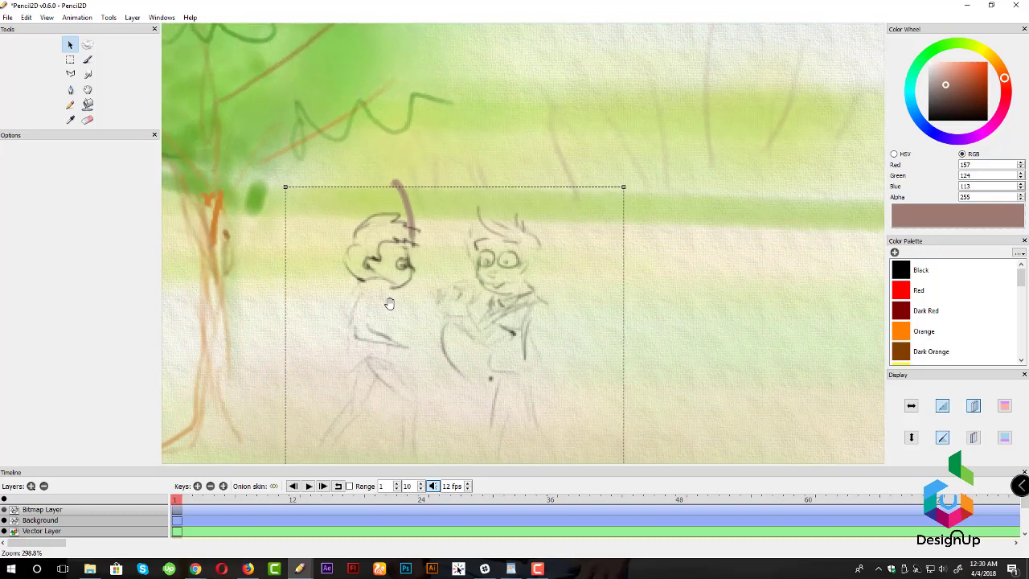
scroll(588, 249, "down", 3)
scroll(587, 249, "up", 2)
left_click_drag(638, 268, 732, 202)
left_click_drag(635, 232, 521, 288)
scroll(522, 254, "down", 2)
scroll(536, 241, "down", 2)
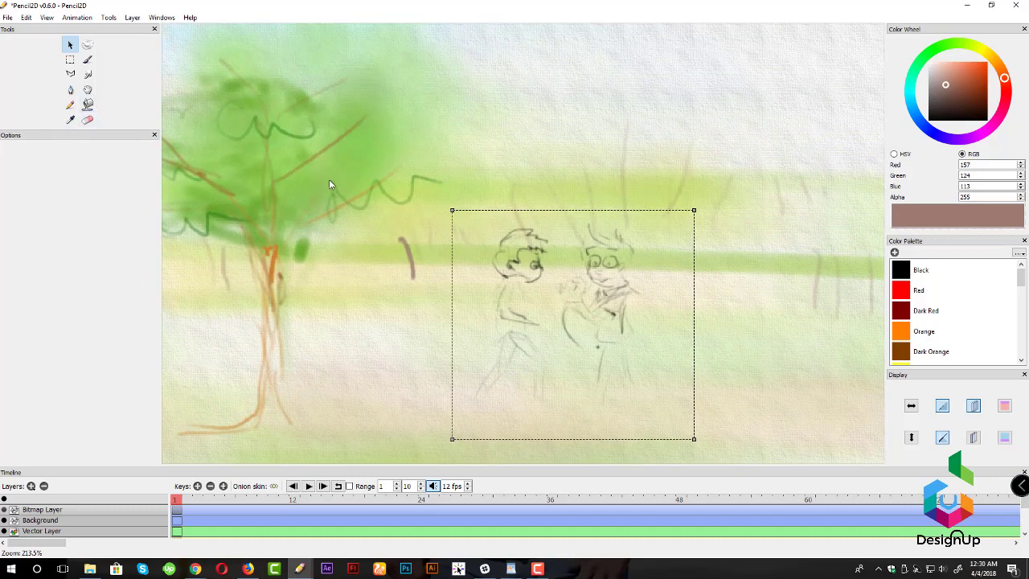
left_click(280, 239)
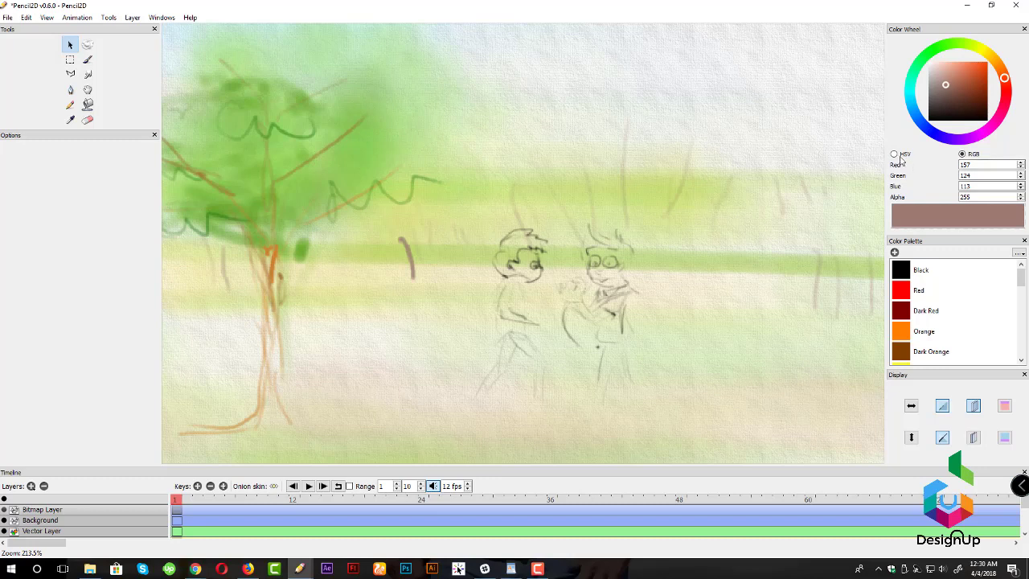
left_click_drag(956, 86, 981, 75)
- In the Only-Logo.pclx drawing, outline a large cartoon head with chin, hair, hairline and ear using a black size 8 pencil
mouse_move(344, 112)
left_mouse_down()
mouse_move(310, 200)
mouse_move(314, 272)
mouse_move(372, 313)
mouse_move(457, 314)
mouse_move(534, 254)
left_mouse_up()
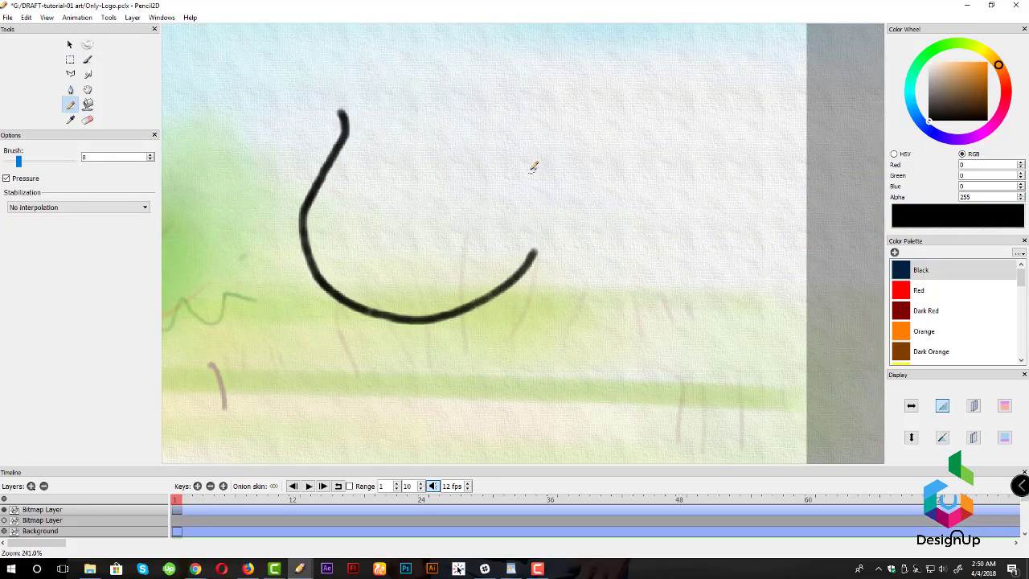
mouse_move(362, 66)
left_mouse_down()
mouse_move(336, 93)
mouse_move(331, 146)
mouse_move(325, 94)
mouse_move(453, 15)
mouse_move(581, 55)
mouse_move(601, 178)
left_mouse_up()
key("ctrl+z")
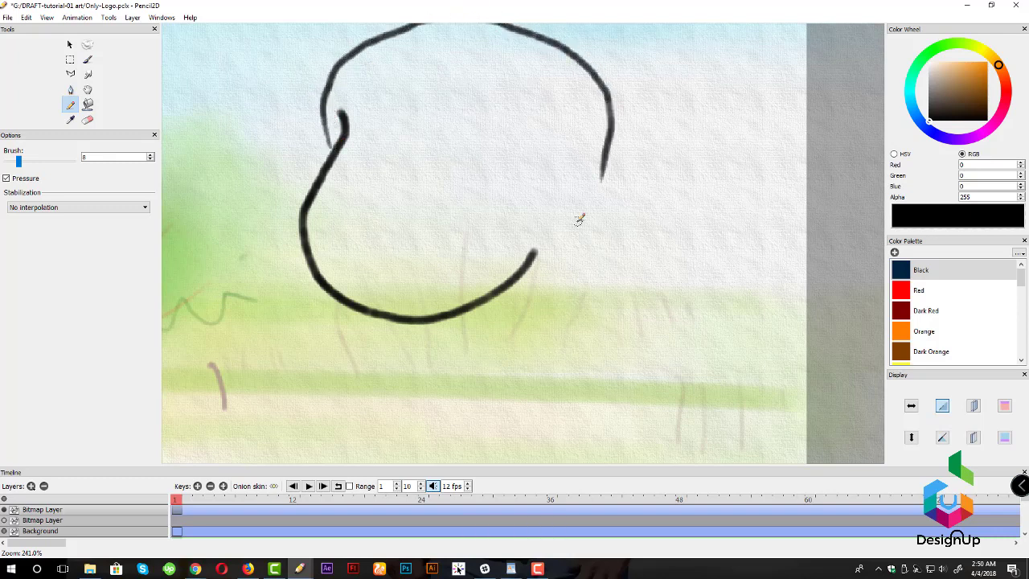
mouse_move(348, 102)
left_mouse_down()
mouse_move(430, 75)
mouse_move(420, 91)
mouse_move(457, 89)
mouse_move(457, 114)
mouse_move(474, 93)
mouse_move(502, 111)
mouse_move(526, 134)
mouse_move(521, 183)
mouse_move(584, 203)
mouse_move(537, 264)
left_mouse_up()
- Draw the cartoon face's brow and pointed nose, and add two eyes with curved lids
mouse_move(343, 123)
left_mouse_down()
mouse_move(399, 111)
mouse_move(422, 138)
mouse_move(402, 177)
mouse_move(368, 199)
mouse_move(396, 218)
left_mouse_up()
left_click_drag(342, 150, 418, 147)
key("ctrl+z")
mouse_move(346, 151)
left_mouse_down()
mouse_move(384, 138)
mouse_move(466, 150)
mouse_move(505, 188)
left_mouse_up()
mouse_move(455, 164)
left_mouse_down()
mouse_move(466, 169)
mouse_move(464, 124)
mouse_move(508, 133)
left_mouse_up()
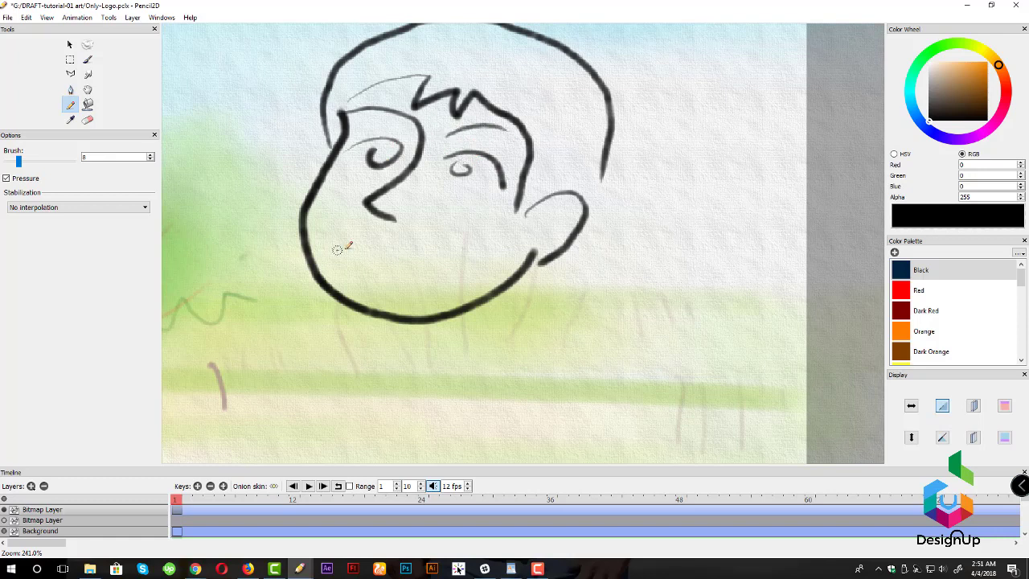
- Sketch the mouth, undoing unsatisfactory strokes, as a slanted upper line with a curved lower lip and a short chin mark
mouse_move(344, 231)
left_mouse_down()
mouse_move(426, 270)
mouse_move(450, 265)
left_mouse_up()
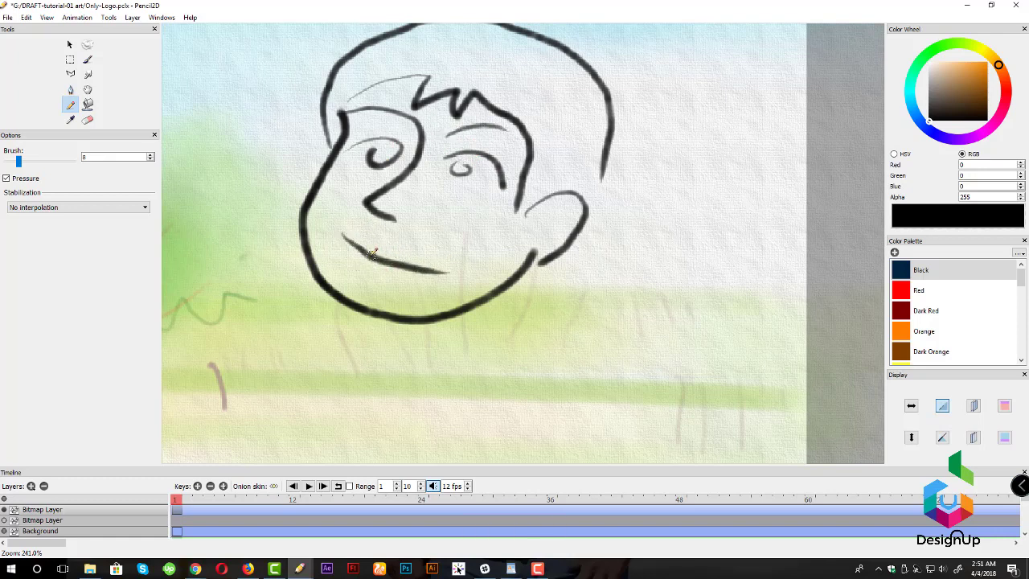
key("ctrl+z")
left_click_drag(349, 231, 444, 253)
key("ctrl+z")
mouse_move(338, 234)
left_mouse_down()
mouse_move(454, 255)
mouse_move(355, 266)
mouse_move(413, 266)
left_mouse_up()
left_click_drag(347, 277, 374, 280)
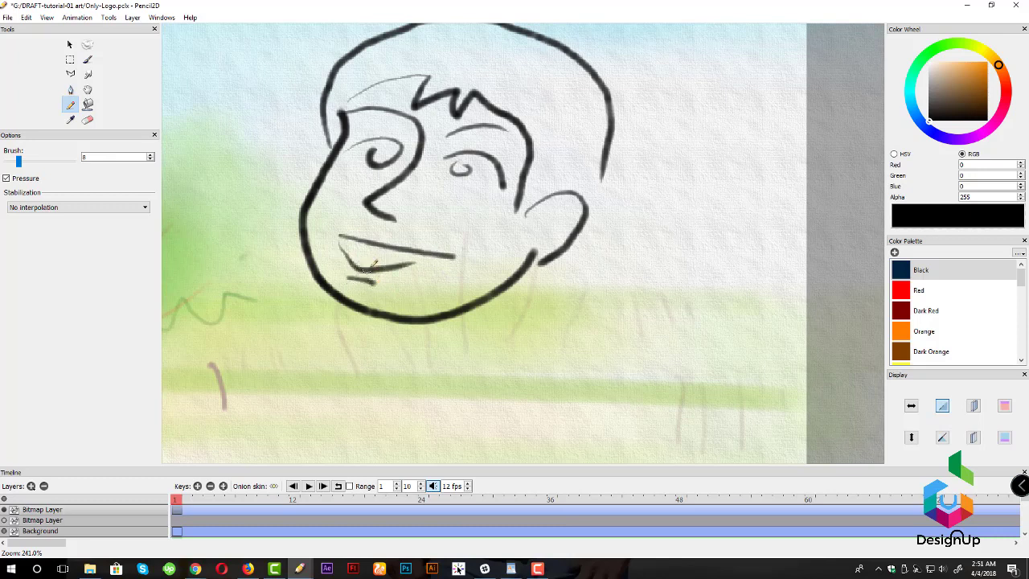
- Add the inner ear curve, a wavy line running down behind the head, and a short neck stroke below the chin
left_click_drag(557, 218, 545, 242)
mouse_move(608, 191)
left_mouse_down()
mouse_move(596, 285)
mouse_move(667, 393)
mouse_move(702, 391)
mouse_move(685, 389)
left_mouse_up()
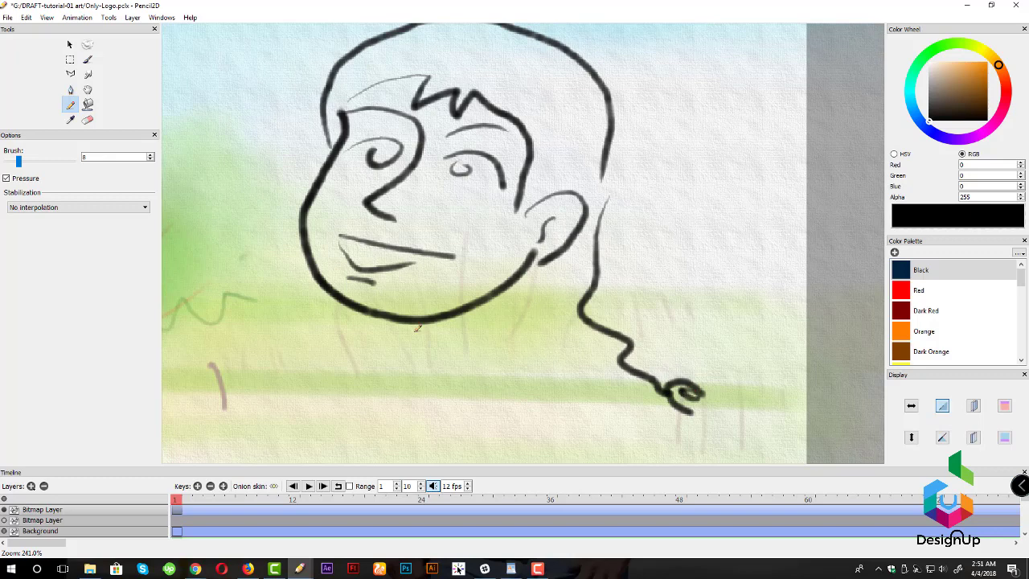
left_click_drag(426, 324, 427, 348)
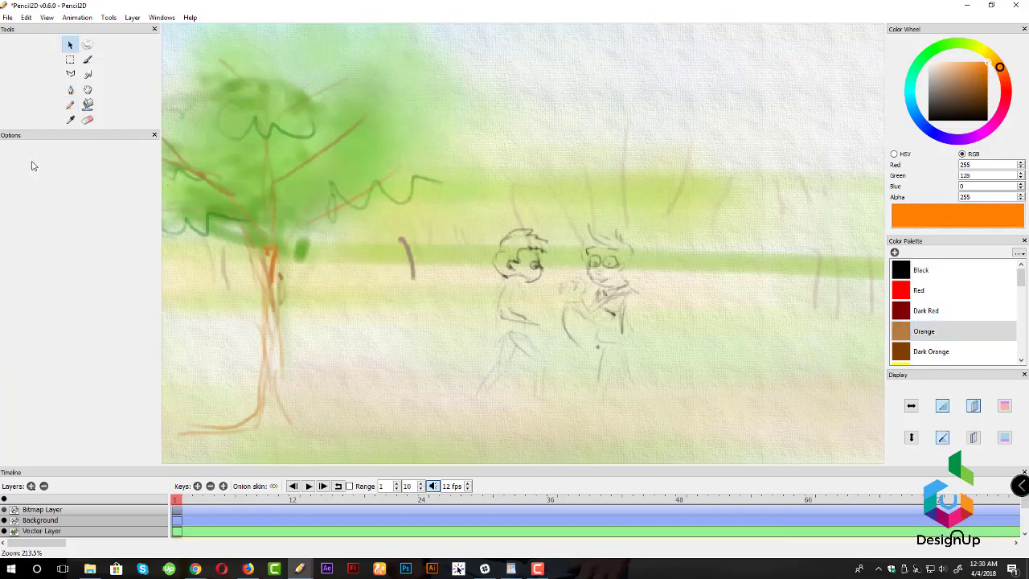
- Brush the left character's shirt in orange, RGB 255, 128, 0, and the right character's shirt in blue, RGB 33, 126, 192
left_click(88, 61)
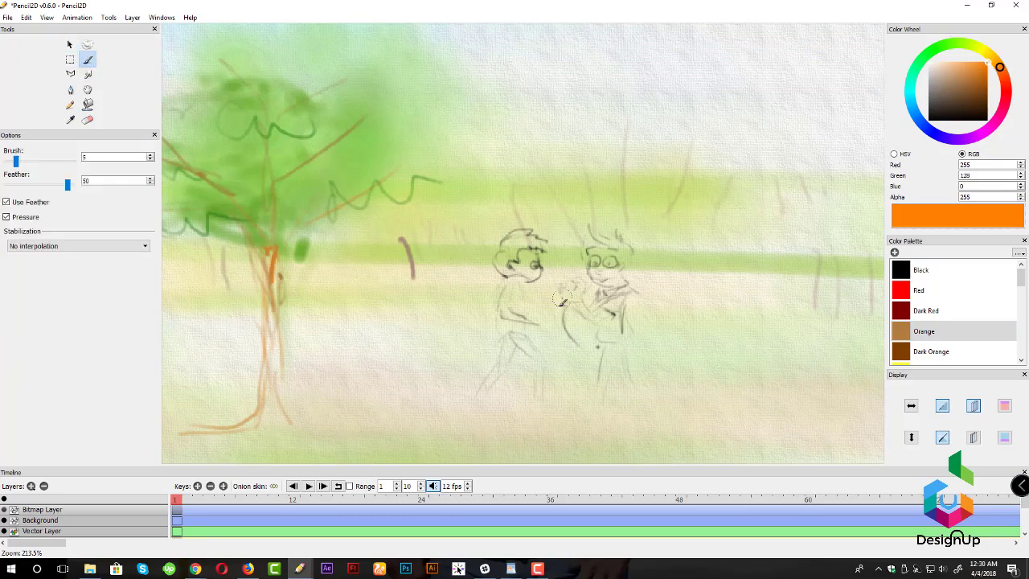
mouse_move(509, 303)
left_mouse_down()
mouse_move(503, 290)
mouse_move(492, 322)
mouse_move(514, 291)
mouse_move(520, 342)
mouse_move(497, 330)
mouse_move(511, 328)
left_mouse_up()
left_click_drag(595, 322, 629, 328)
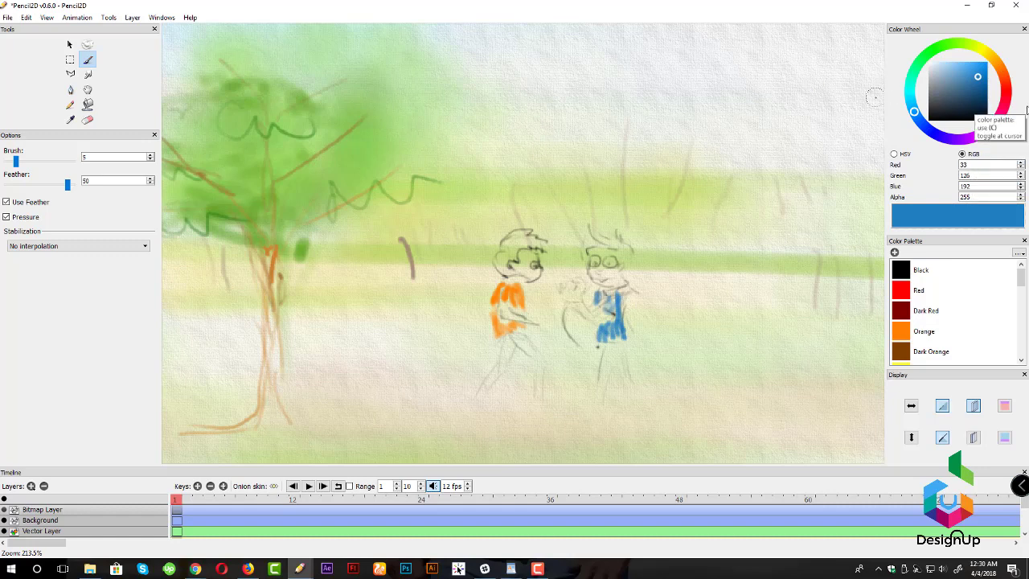
- Choose an ochre colour, RGB 192, 136, 33, and draw a shallow basket on the right character's head
left_click(995, 61)
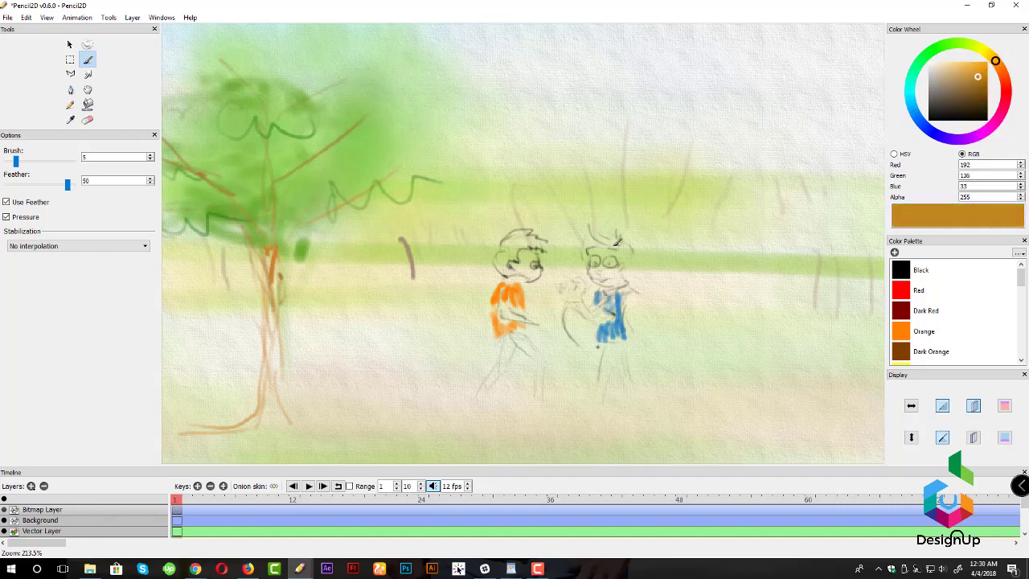
left_click_drag(575, 220, 655, 234)
left_click_drag(567, 217, 661, 214)
left_click_drag(569, 217, 577, 228)
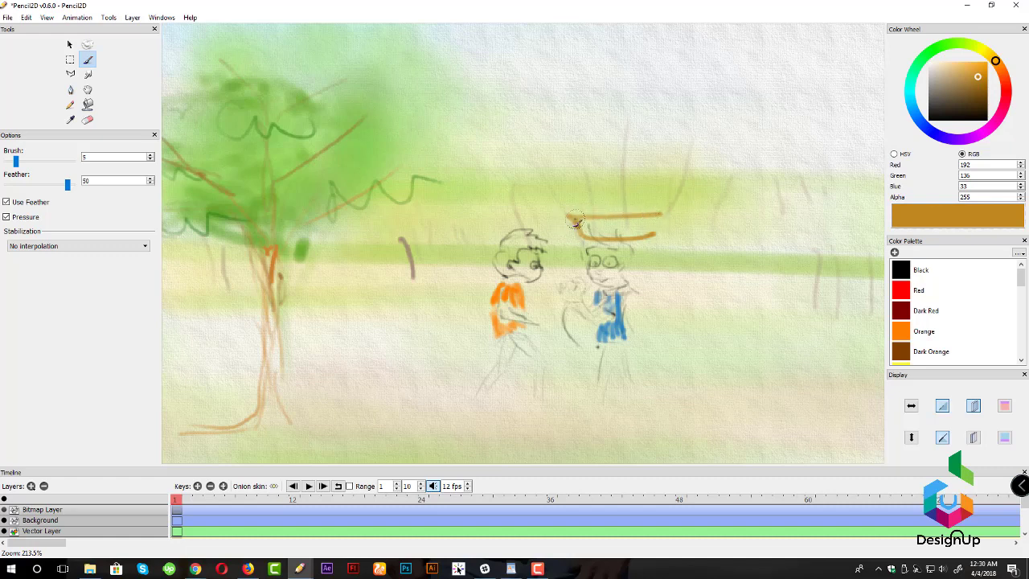
left_click_drag(662, 215, 648, 231)
- Using dark slate, RGB 34, 51, 61, paint the left character's trousers and arm shading, and both characters' hair
left_click_drag(503, 368, 485, 400)
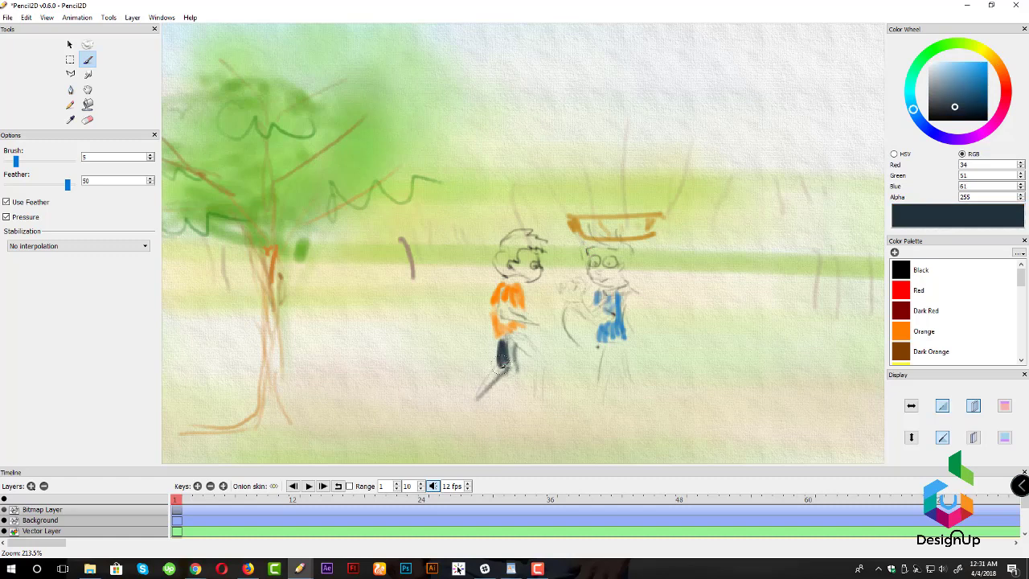
left_click_drag(526, 297, 539, 334)
mouse_move(510, 244)
left_mouse_down()
mouse_move(519, 250)
mouse_move(506, 258)
mouse_move(542, 237)
mouse_move(520, 250)
mouse_move(625, 243)
mouse_move(609, 270)
left_mouse_up()
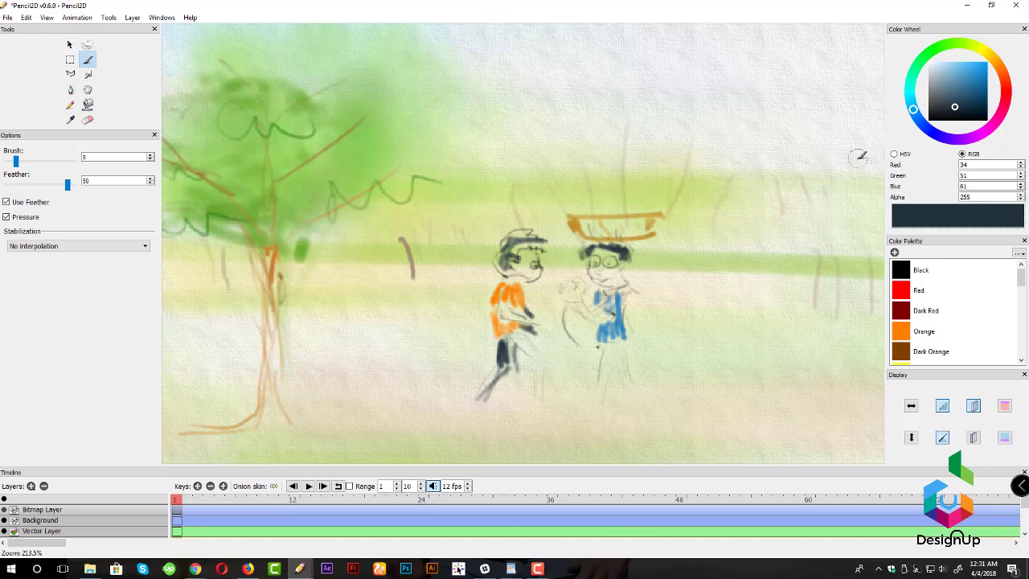
- Paint the right character's trousers in dark green and add dark shoe strokes under both characters' legs
left_click(930, 53)
left_click(972, 96)
left_click_drag(972, 95, 974, 99)
mouse_move(604, 347)
left_mouse_down()
mouse_move(606, 382)
mouse_move(617, 384)
left_mouse_up()
left_click_drag(622, 349, 624, 363)
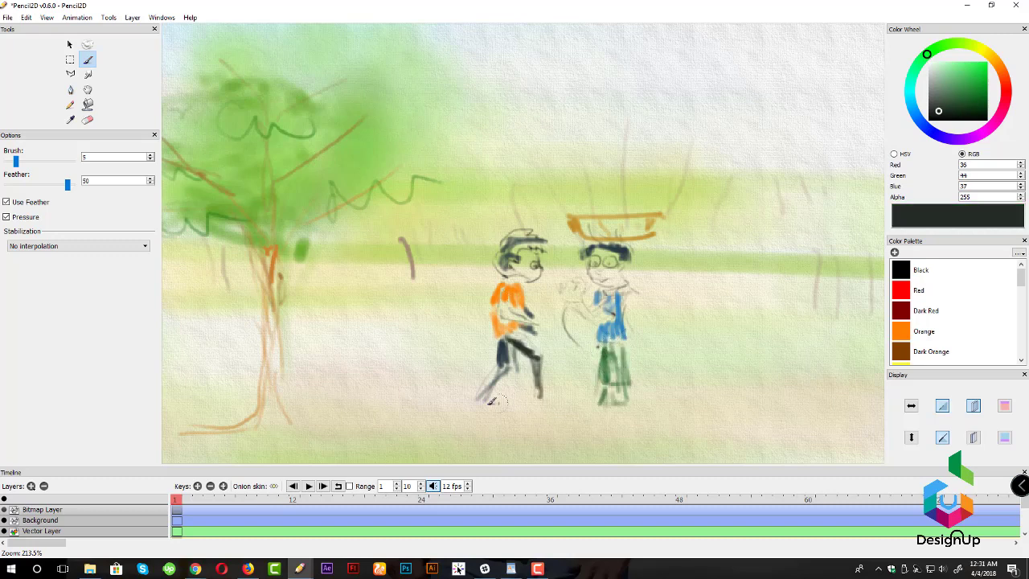
left_click_drag(485, 401, 544, 398)
left_click_drag(631, 408, 599, 407)
- Draw long ground shadows beneath both characters and shade their hair with dark green, RGB 53, 86, 58
left_click_drag(294, 434, 618, 423)
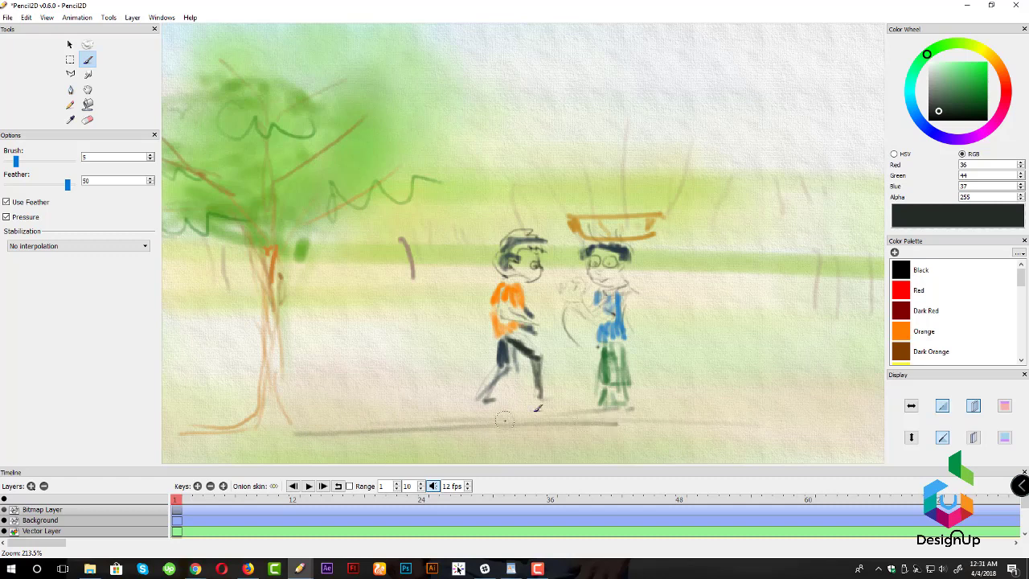
left_click(948, 88)
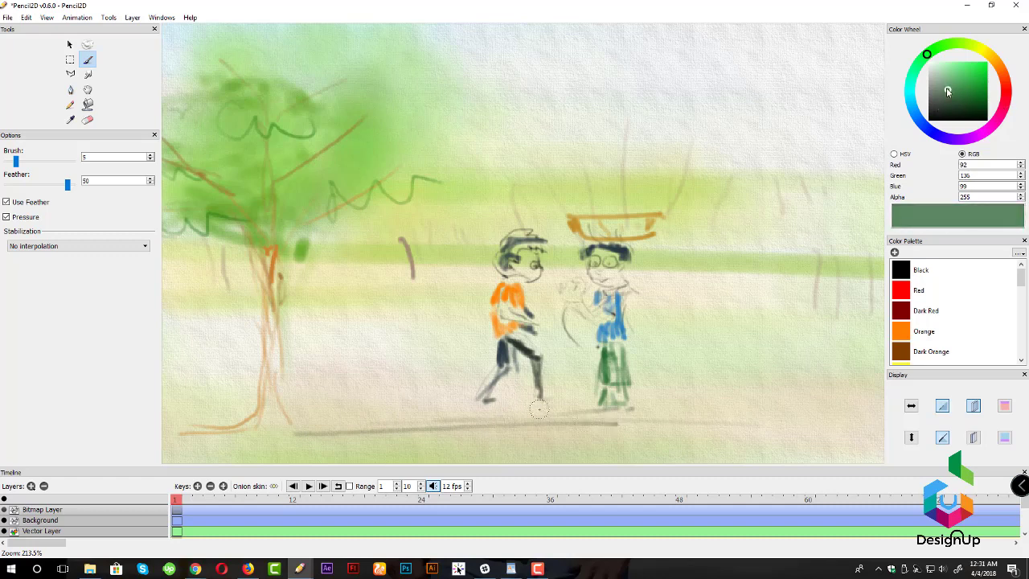
left_click(944, 95)
left_click_drag(944, 98, 952, 102)
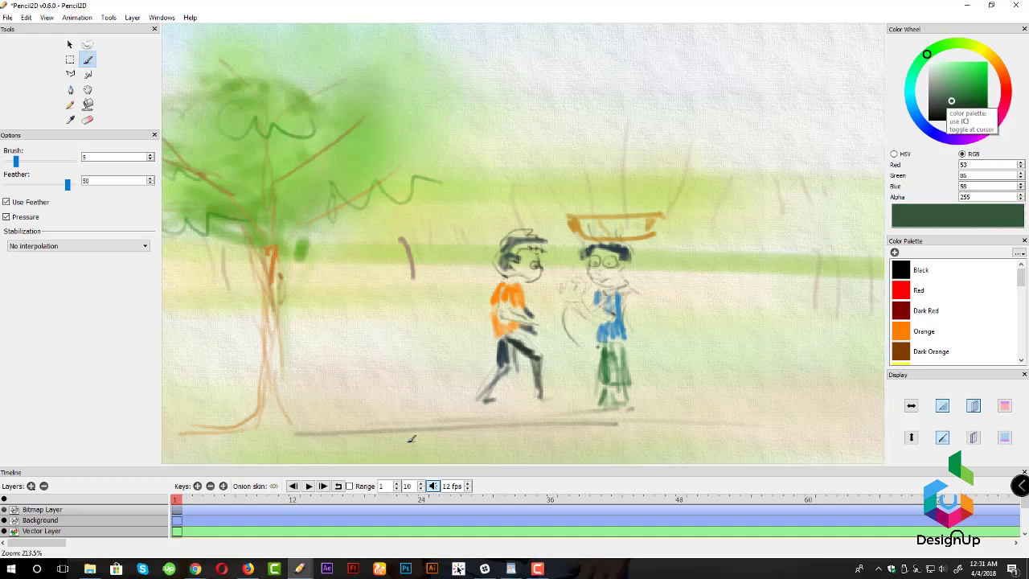
left_click_drag(481, 412, 309, 437)
left_click_drag(482, 429, 586, 418)
mouse_move(496, 246)
left_mouse_down()
mouse_move(524, 229)
mouse_move(492, 249)
mouse_move(492, 261)
mouse_move(542, 272)
mouse_move(519, 250)
left_mouse_up()
mouse_move(603, 244)
left_mouse_down()
mouse_move(585, 247)
mouse_move(602, 244)
left_mouse_up()
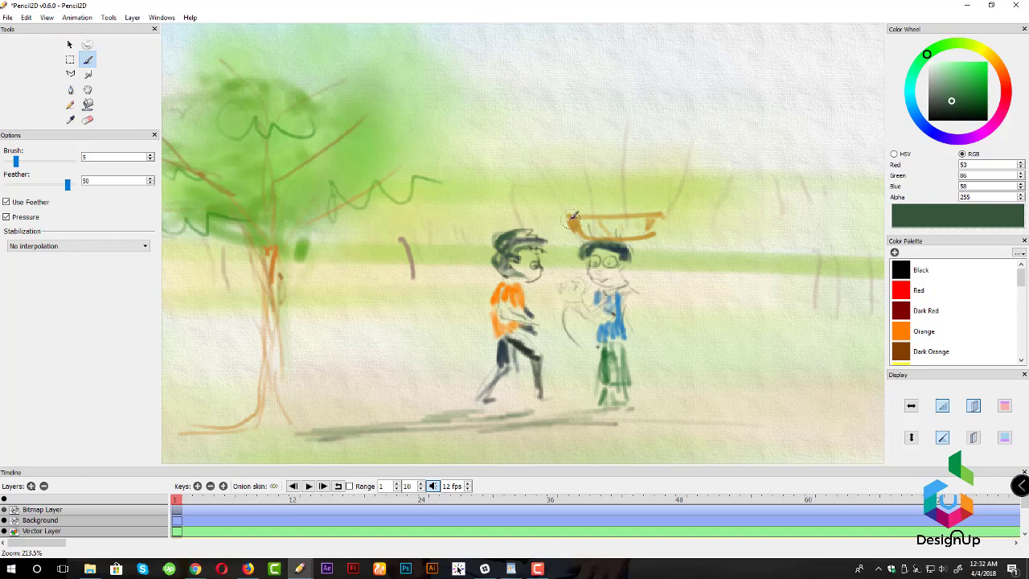
- Redraw the basket's right end with the size 8 pencil and colour the right character's arms and hands tan, RGB 185, 142, 90
key("n")
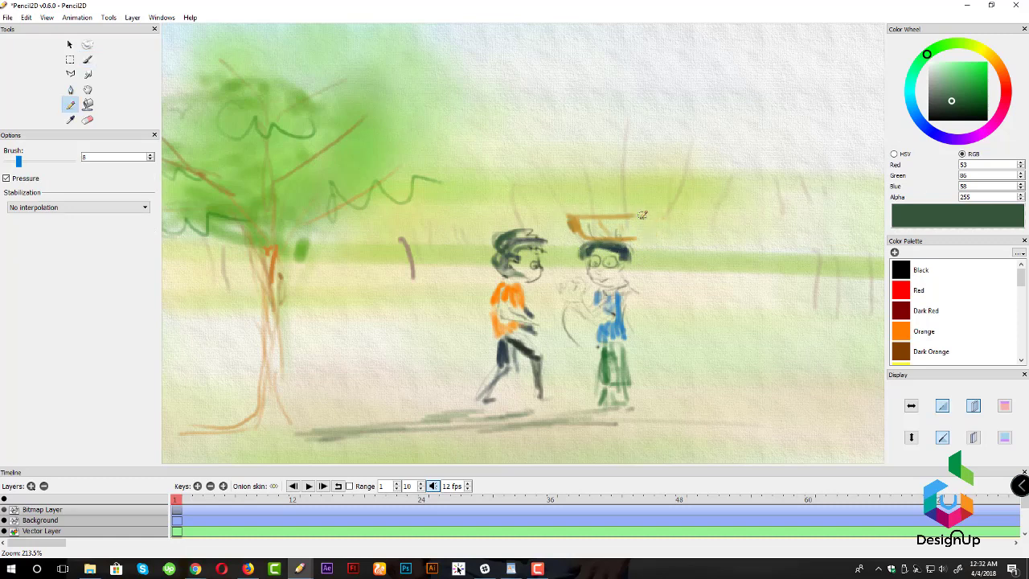
key("ctrl+z")
left_click_drag(1003, 69, 998, 65)
left_click(961, 79)
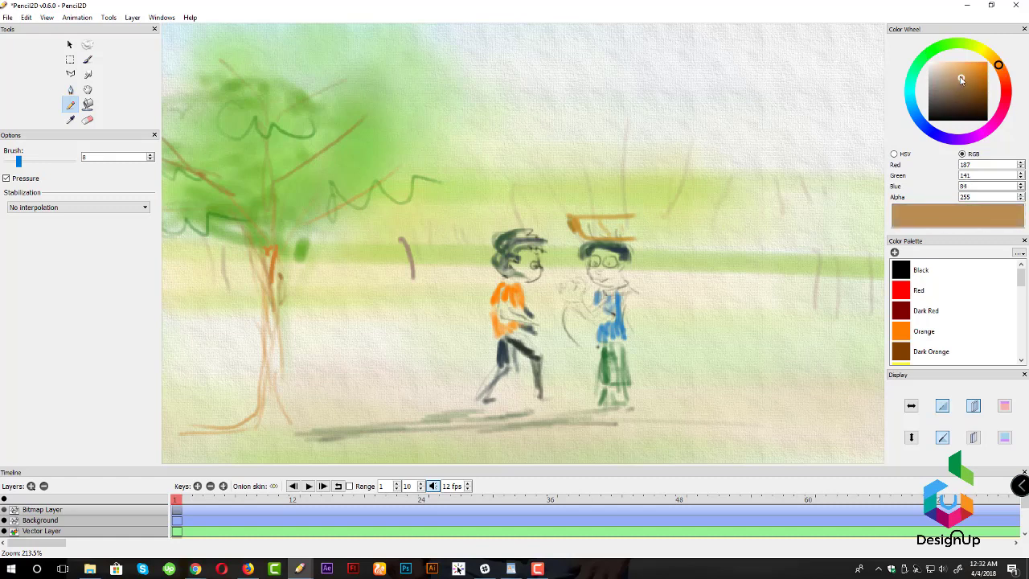
mouse_move(642, 217)
left_mouse_down()
mouse_move(620, 239)
mouse_move(595, 230)
mouse_move(613, 217)
left_mouse_up()
mouse_move(593, 293)
left_mouse_down()
mouse_move(601, 307)
mouse_move(574, 300)
left_mouse_up()
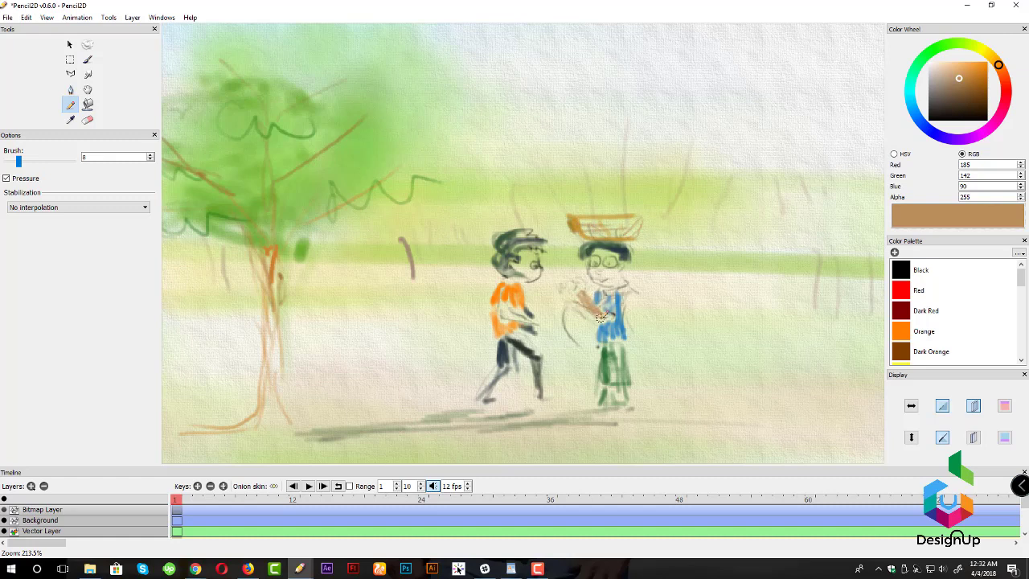
mouse_move(571, 290)
left_mouse_down()
mouse_move(582, 279)
mouse_move(591, 300)
mouse_move(574, 313)
mouse_move(594, 312)
left_mouse_up()
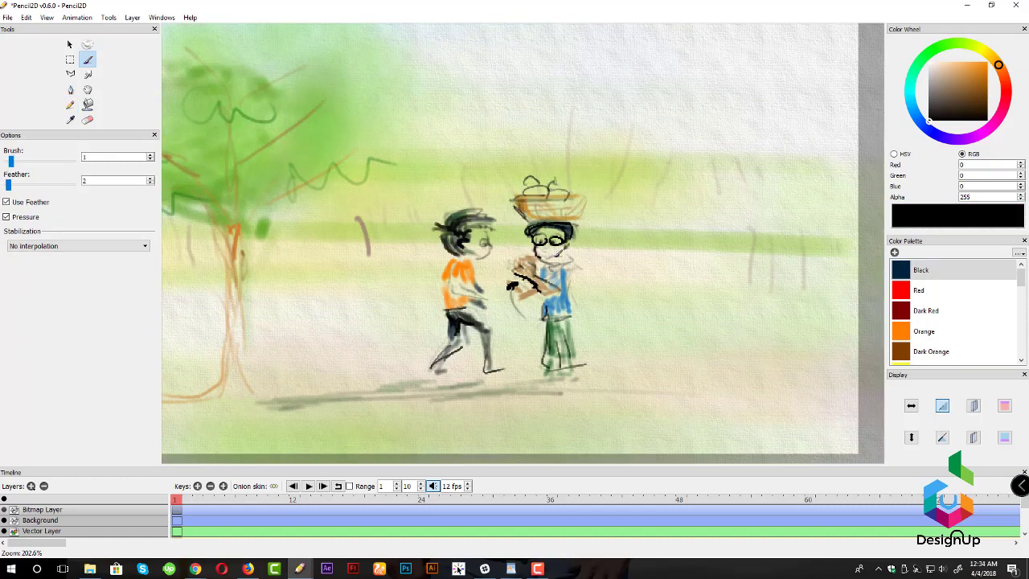
- With a black brush, size 1 and feather 2, detail the right character's face and draw long ground lines under the feet
left_click_drag(562, 249, 570, 253)
left_click_drag(326, 395, 715, 390)
left_click_drag(369, 393, 671, 383)
left_click_drag(540, 384, 704, 372)
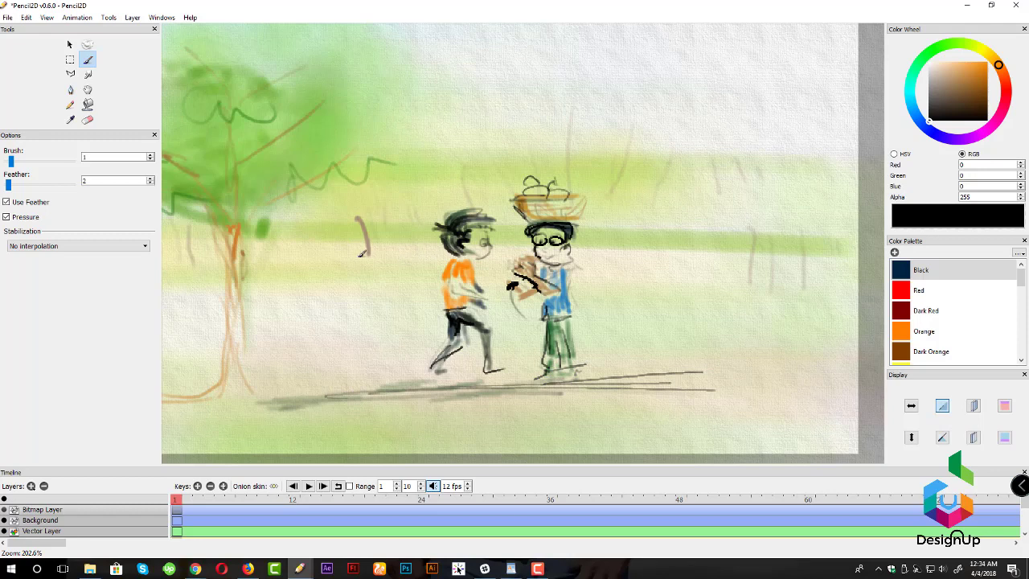
- Draw thin black horizon lines on both sides of the characters and bare branches on the small trunk in the meadow
left_click_drag(325, 256, 432, 251)
left_click_drag(583, 252, 785, 240)
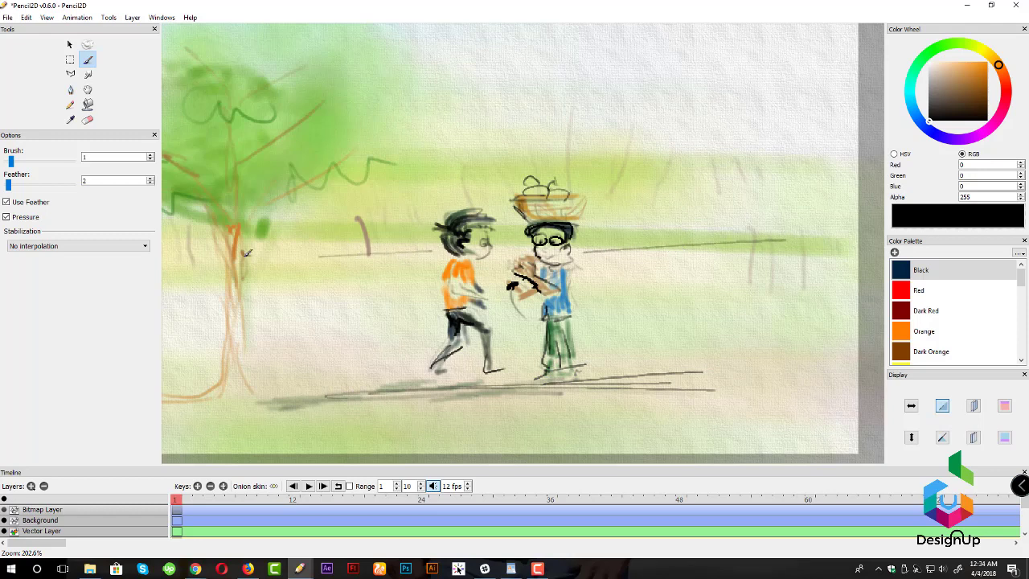
left_click_drag(358, 214, 325, 207)
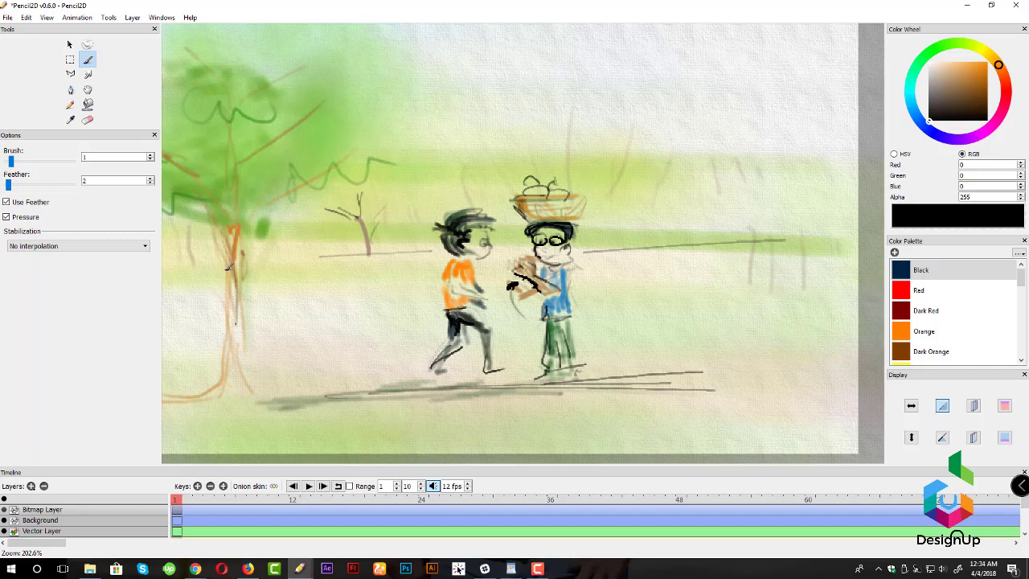
- Ink the left character's hair spikes and face contour and sharpen the right character's hair with fine black strokes
scroll(475, 265, "down", 2)
left_click_drag(475, 265, 471, 259)
mouse_move(383, 222)
left_mouse_down()
mouse_move(484, 271)
mouse_move(448, 298)
left_mouse_up()
mouse_move(281, 270)
left_mouse_down()
mouse_move(329, 280)
mouse_move(361, 265)
mouse_move(373, 274)
left_mouse_up()
left_click_drag(328, 226, 382, 264)
key("space")
left_click_drag(521, 297, 408, 236)
left_click_drag(591, 212, 592, 220)
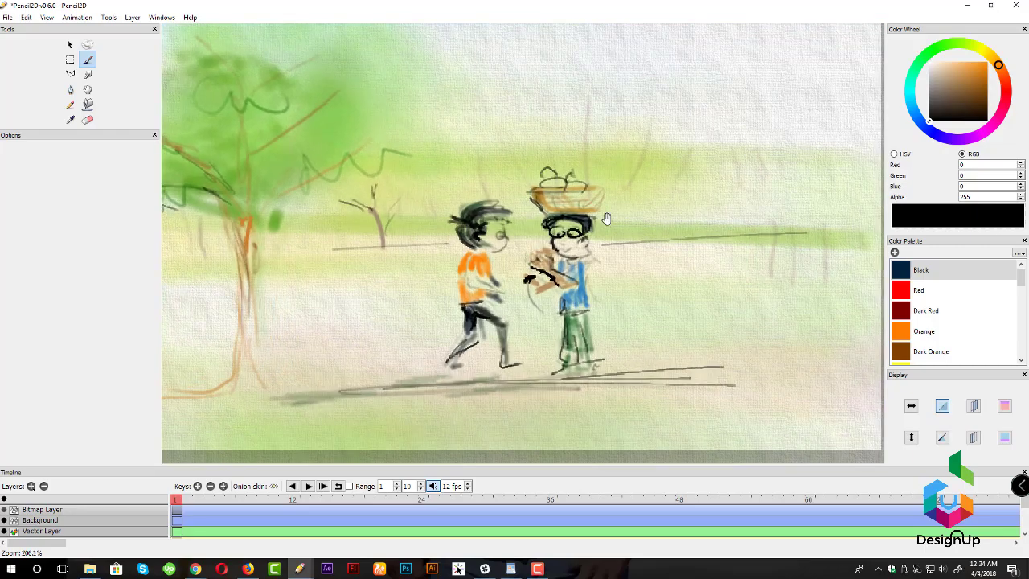
scroll(670, 200, "down", 2)
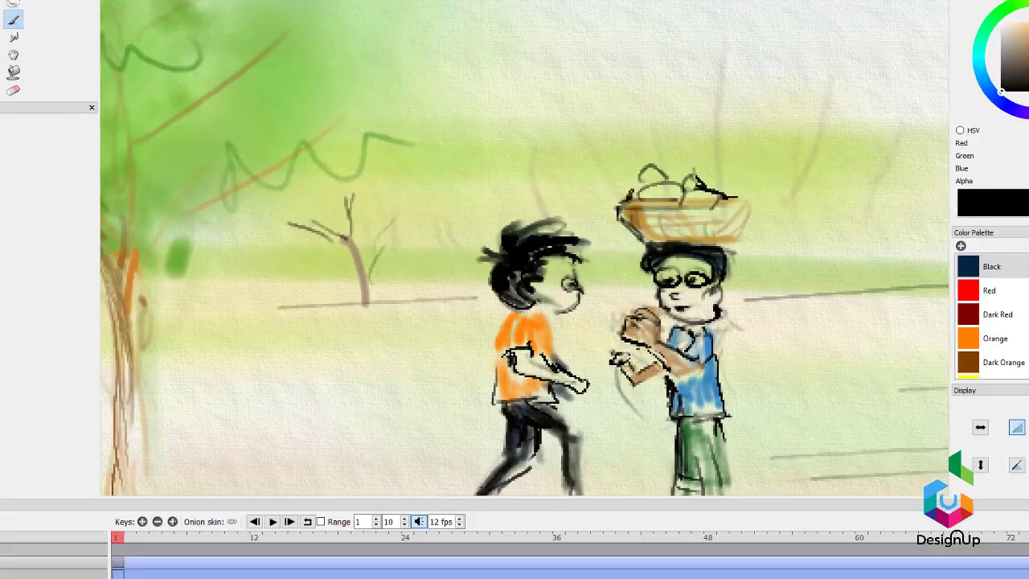